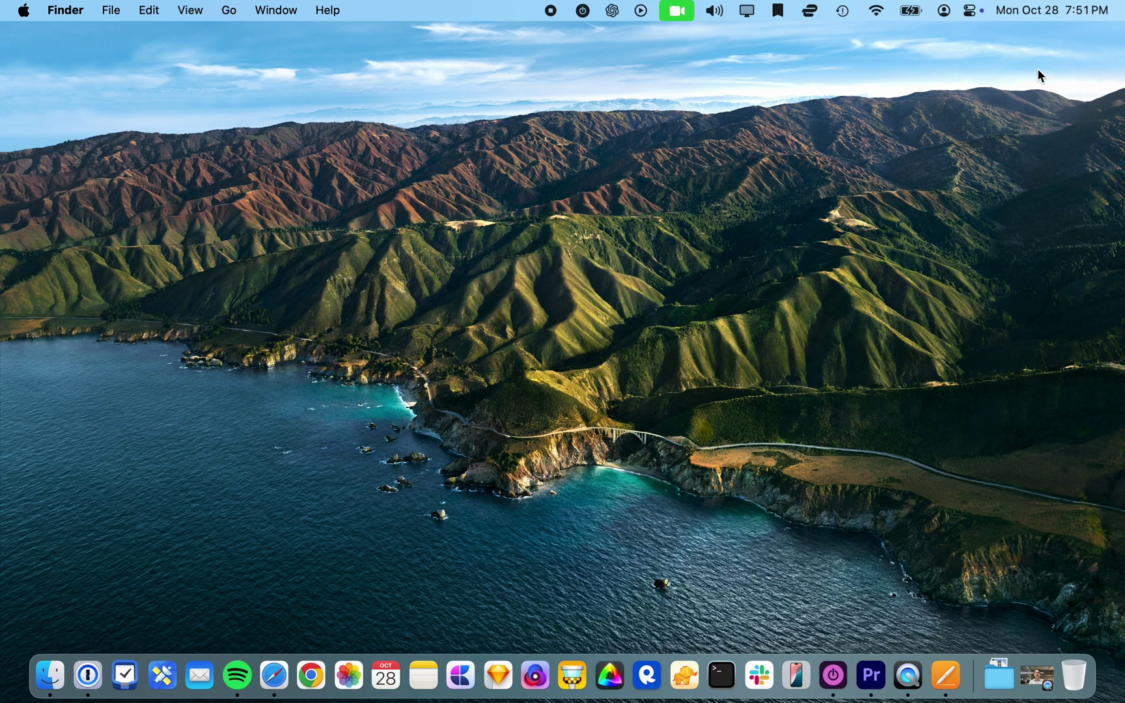
# Use Type to Siri to text Mum 'Just testing out Apple Intelligence!'.
pyautogui.press('super')
pyautogui.press('super')
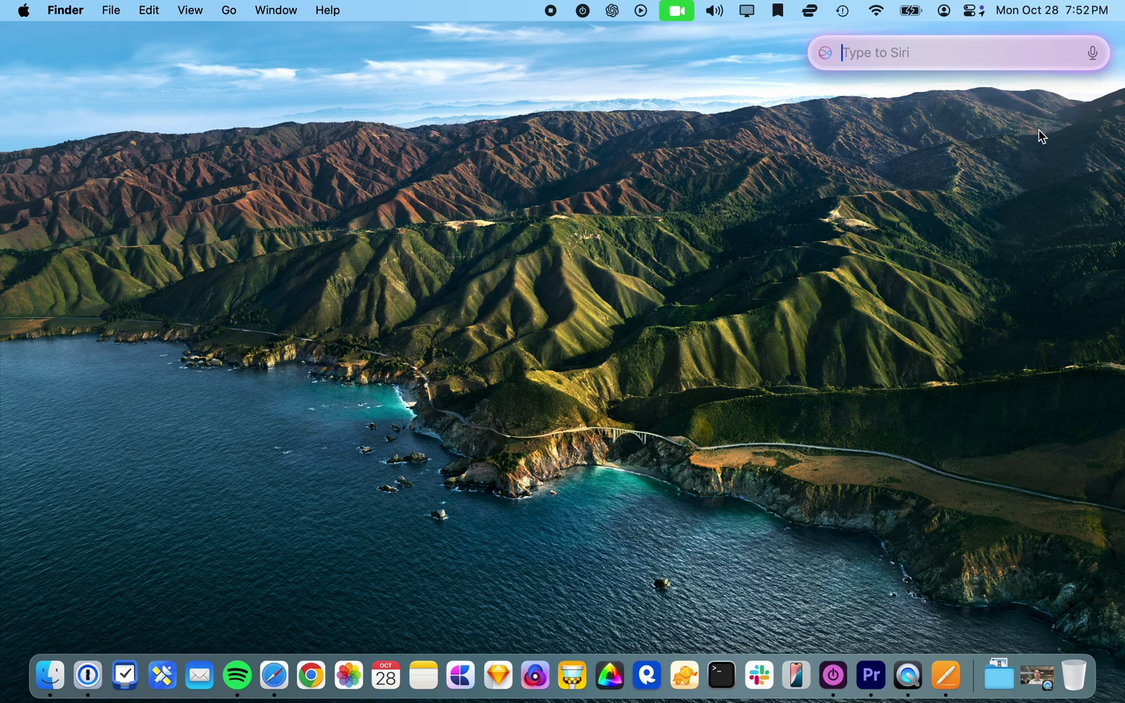
pyautogui.write('send a message to ')
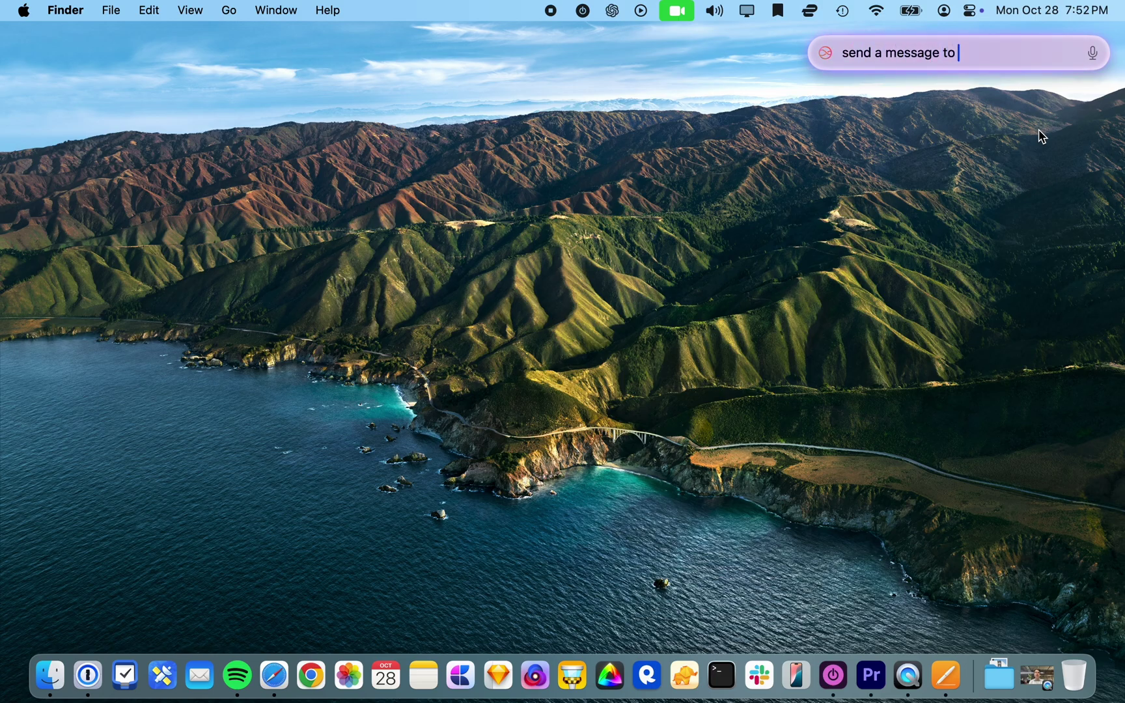
pyautogui.write('Mum')
pyautogui.press('Return')
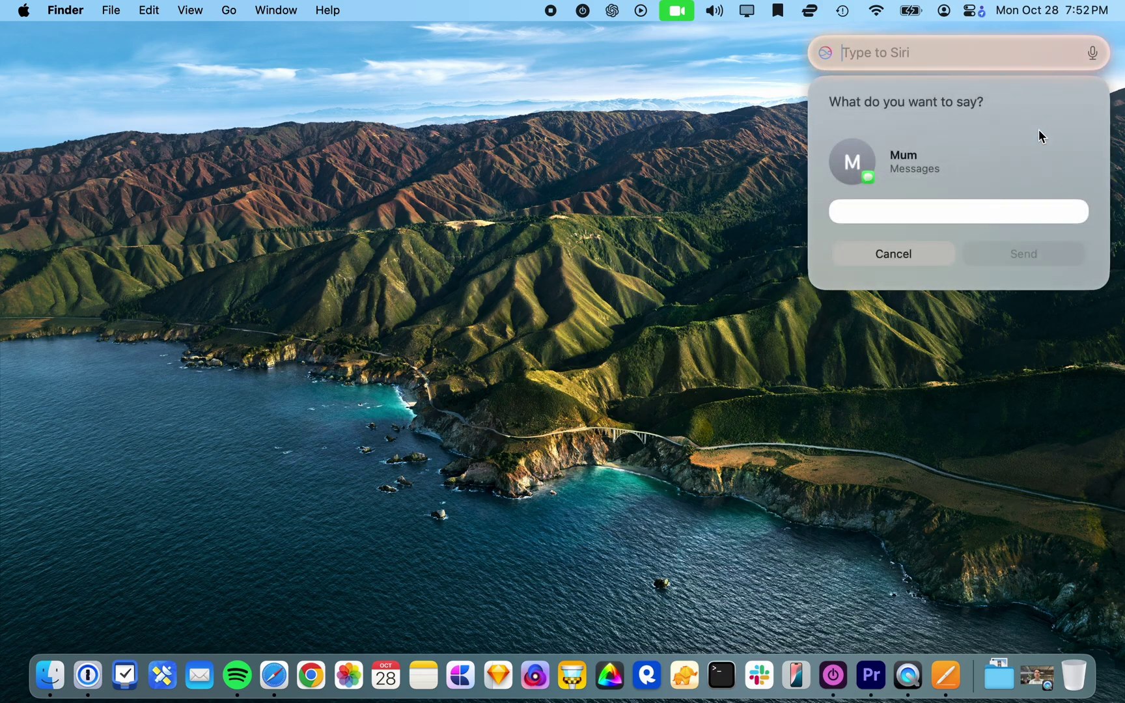
pyautogui.write('Just ')
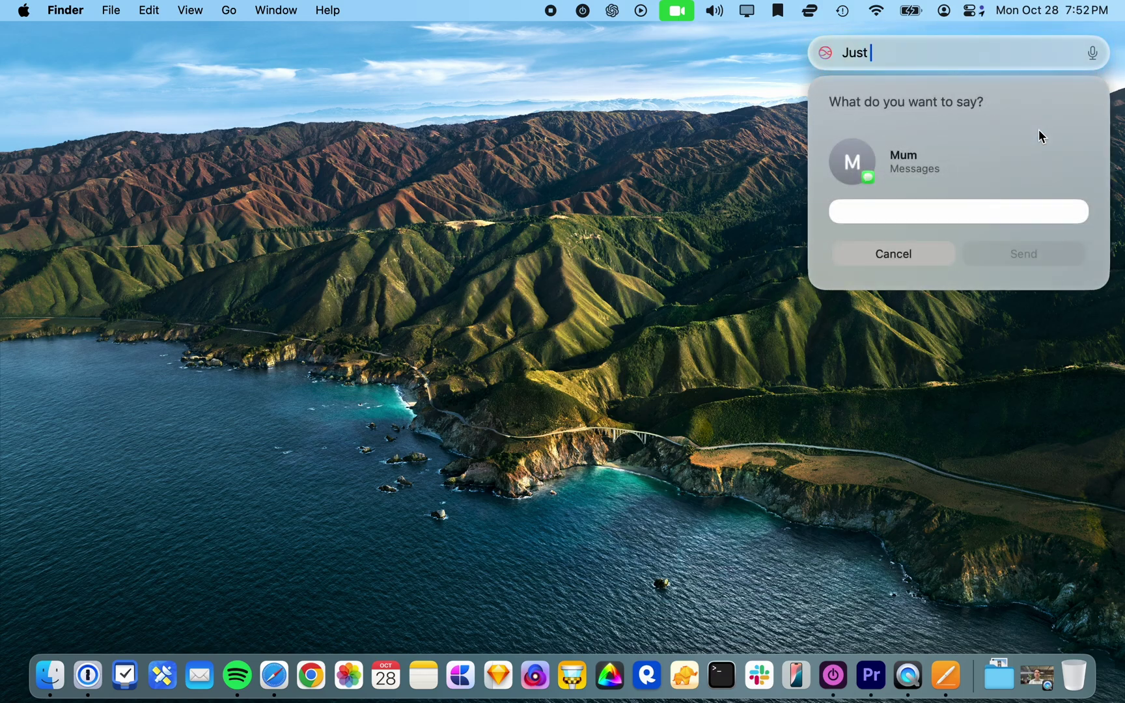
pyautogui.write('testing out Apple ')
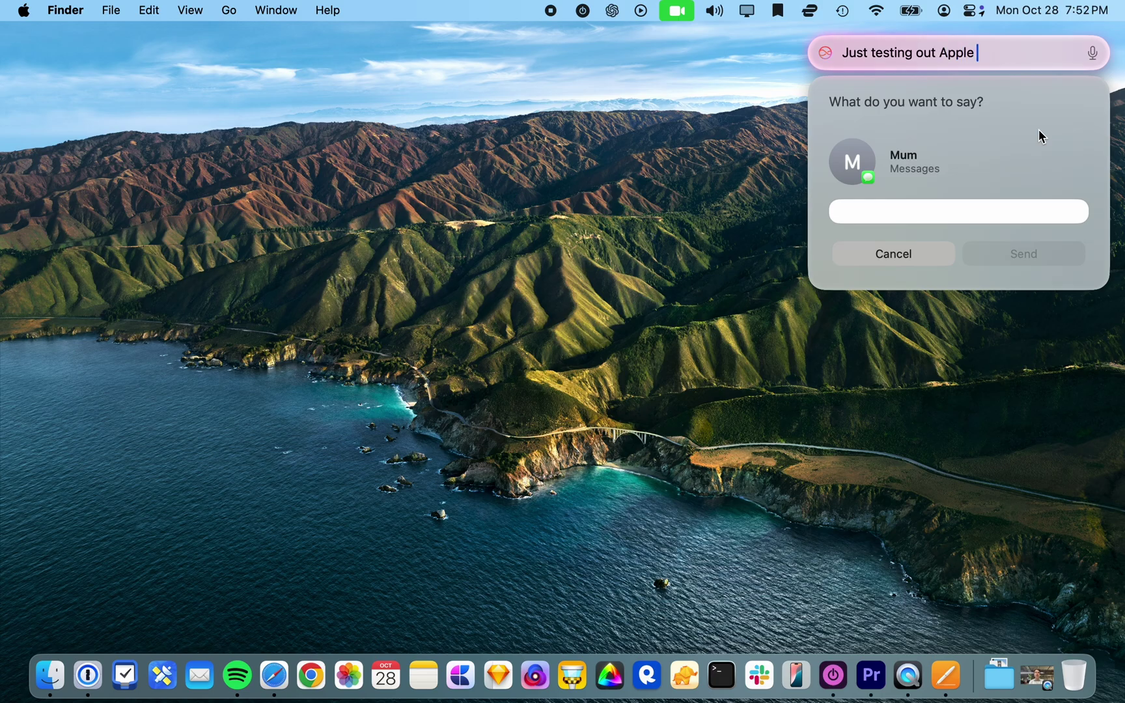
pyautogui.write('Intelligence!')
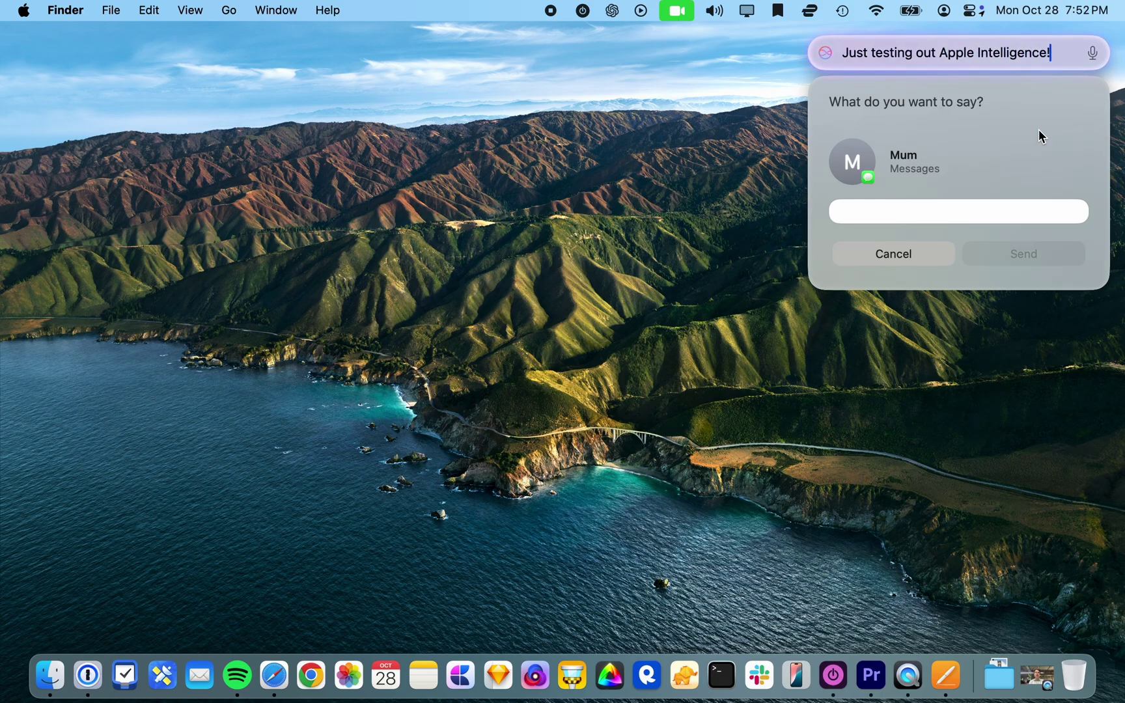
pyautogui.press('Return')
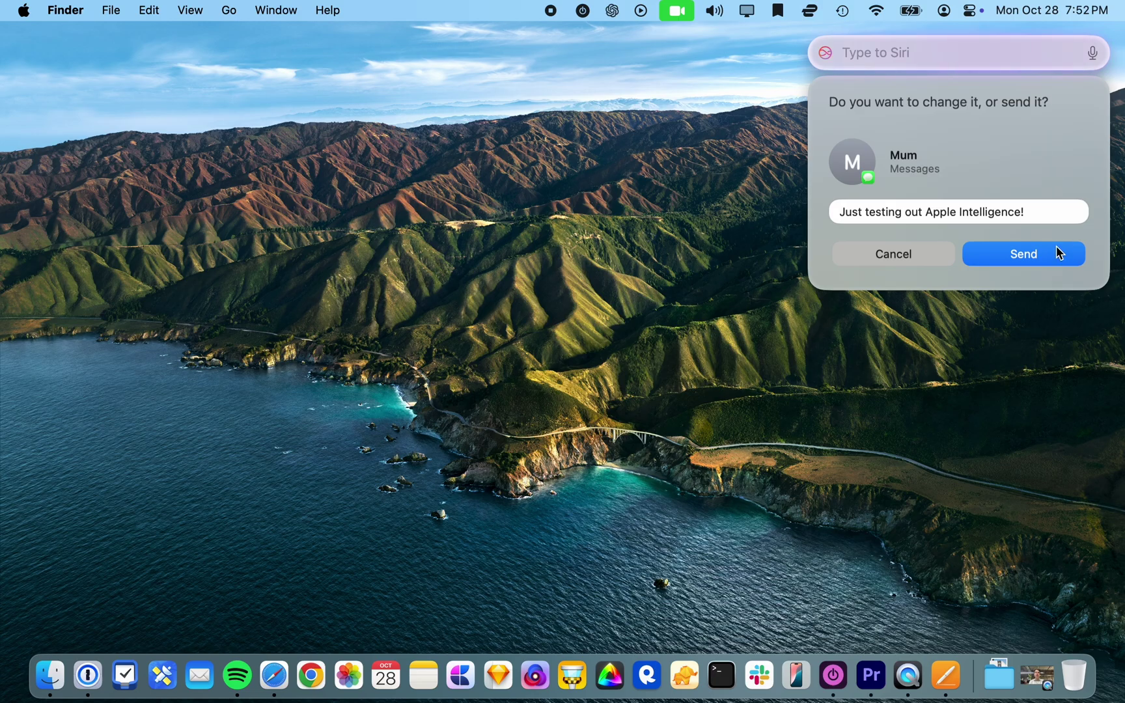
pyautogui.click(1049, 258)
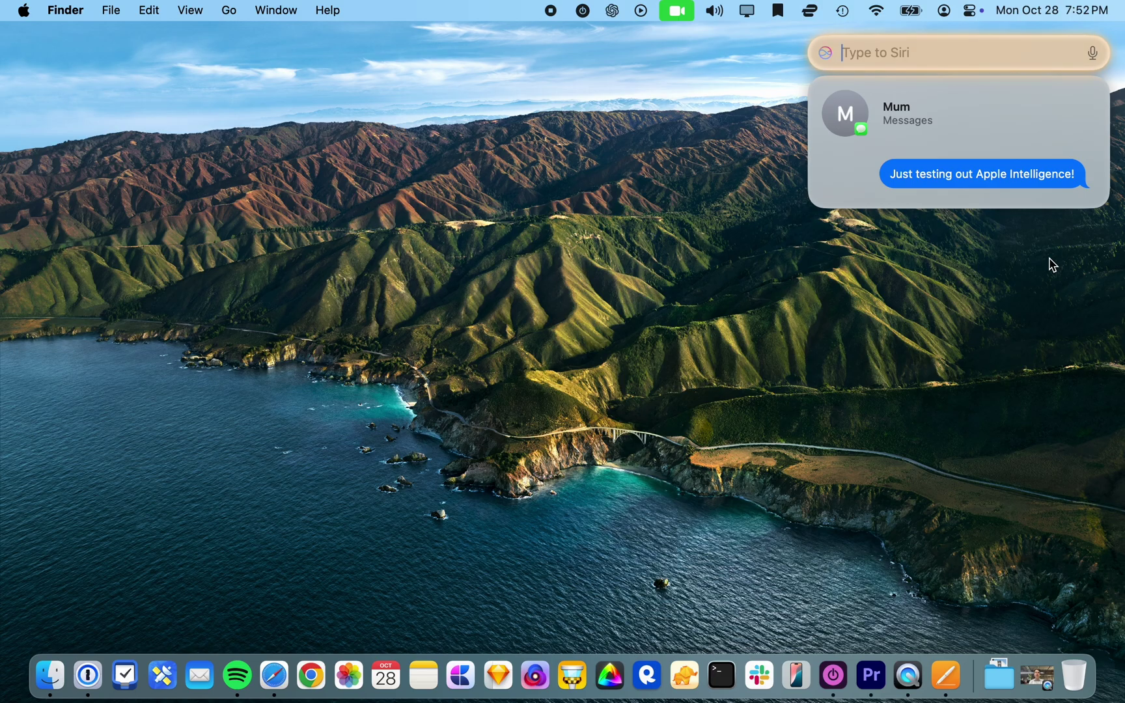
# Ask Siri for recent email and open the latest property alert message in Mail.
pyautogui.write('wh')
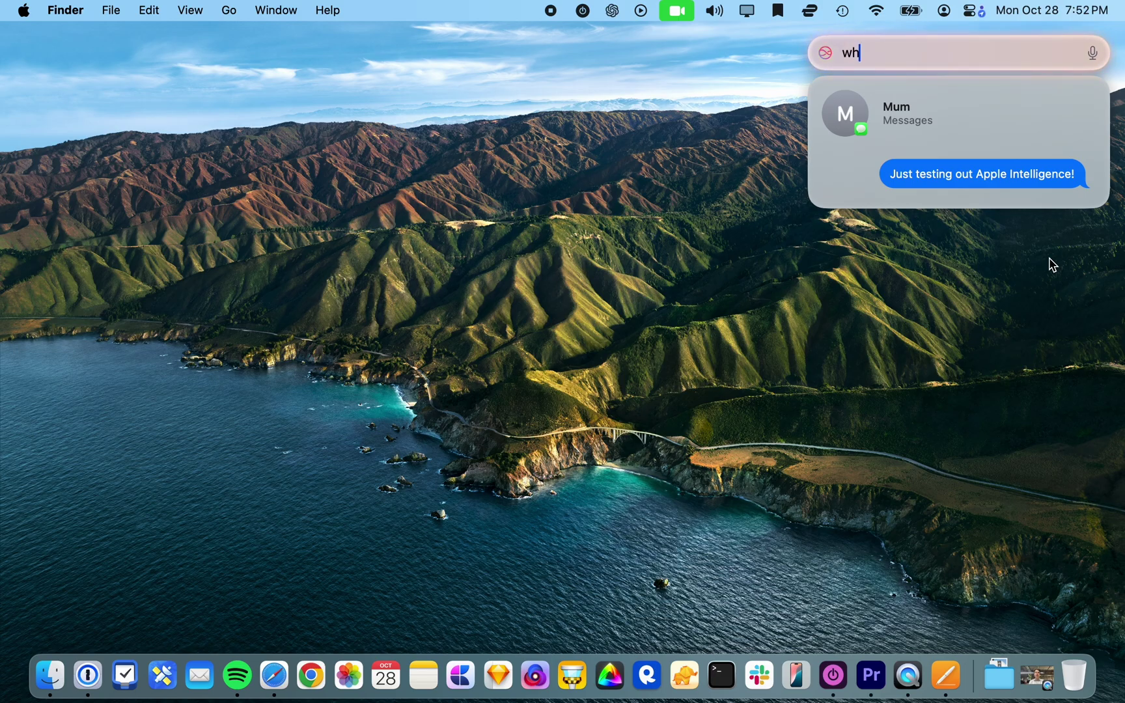
pyautogui.write("at's some recent email")
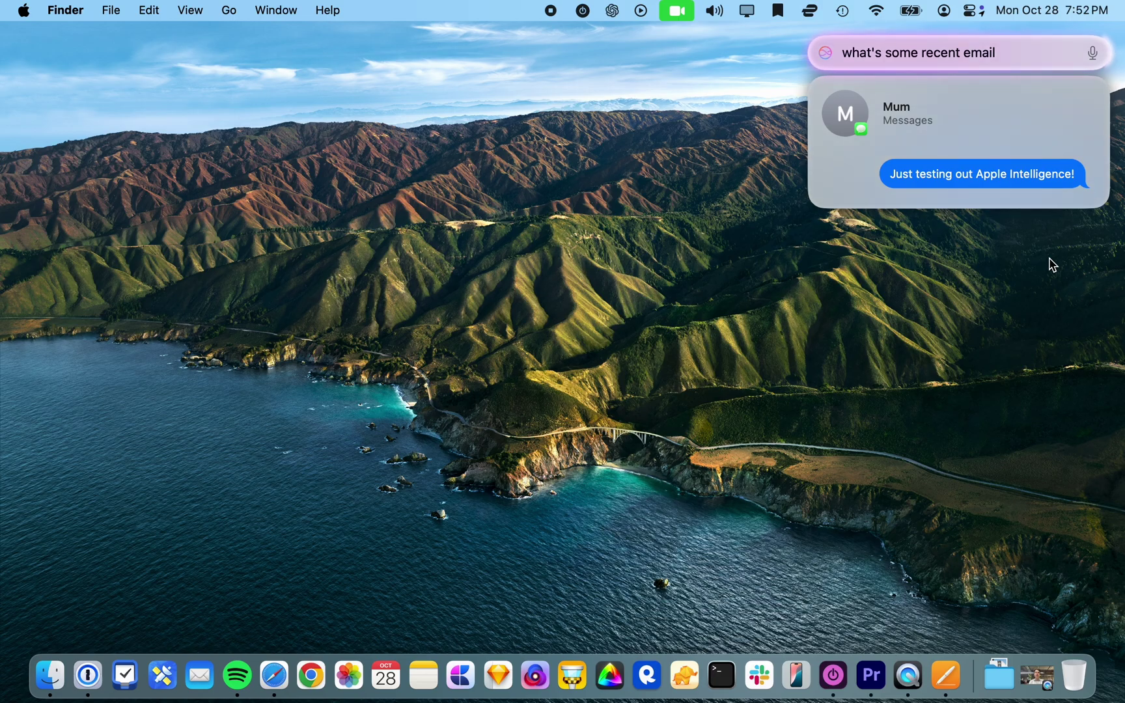
pyautogui.press('Return')
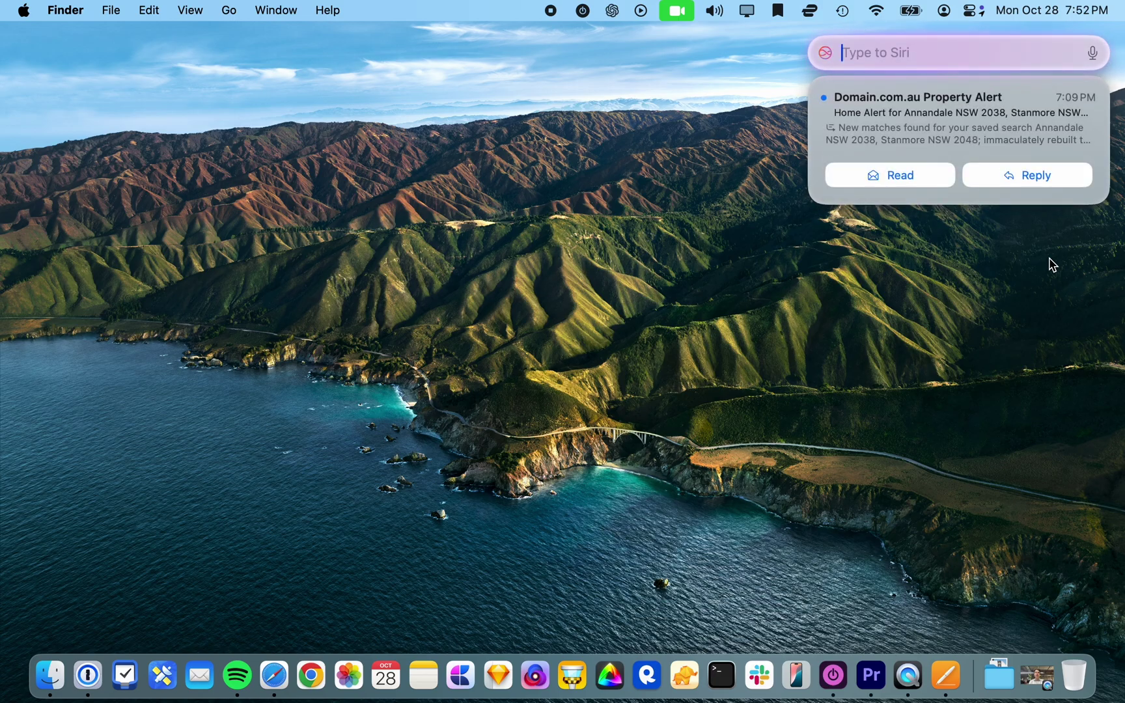
pyautogui.click(199, 676)
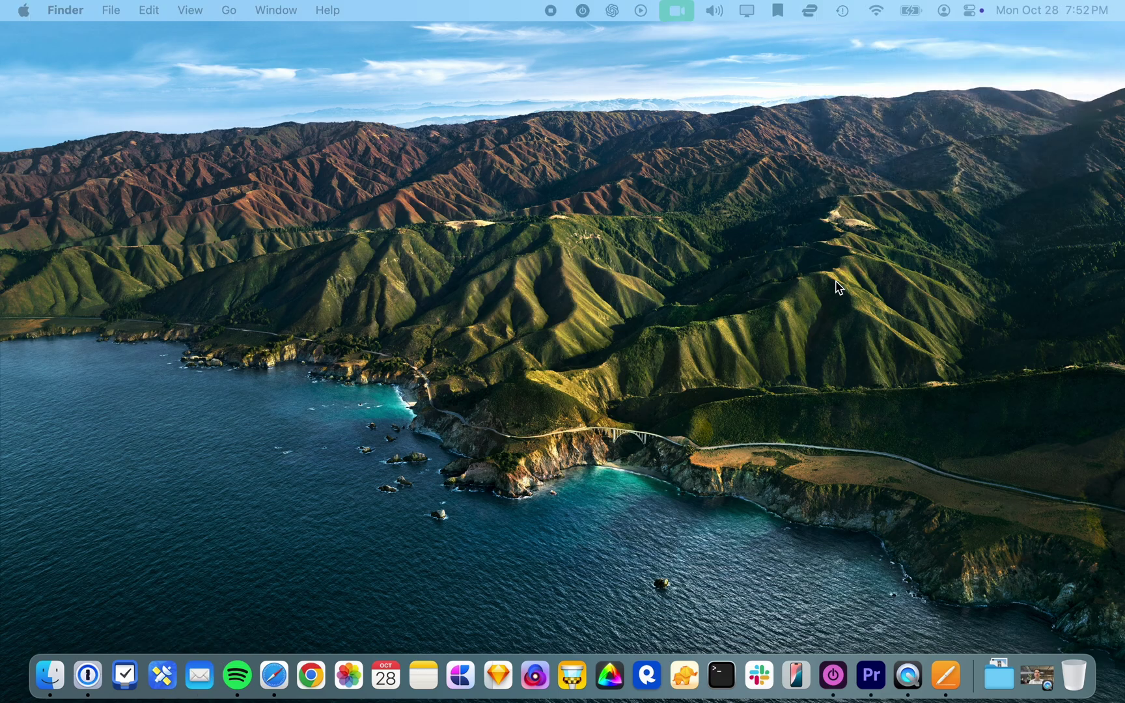
pyautogui.press('super')
pyautogui.press('super')
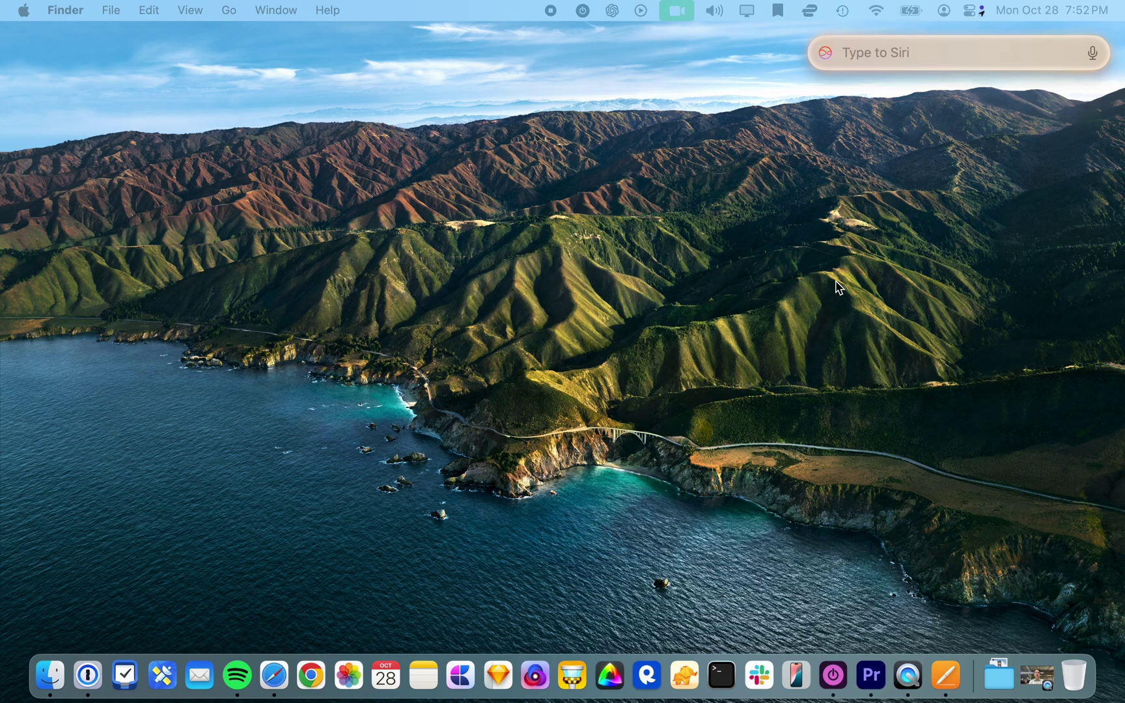
# Have Siri create a 'Review the mockups' event tomorrow at 2 PM, then close Siri.
pyautogui.write('create an e')
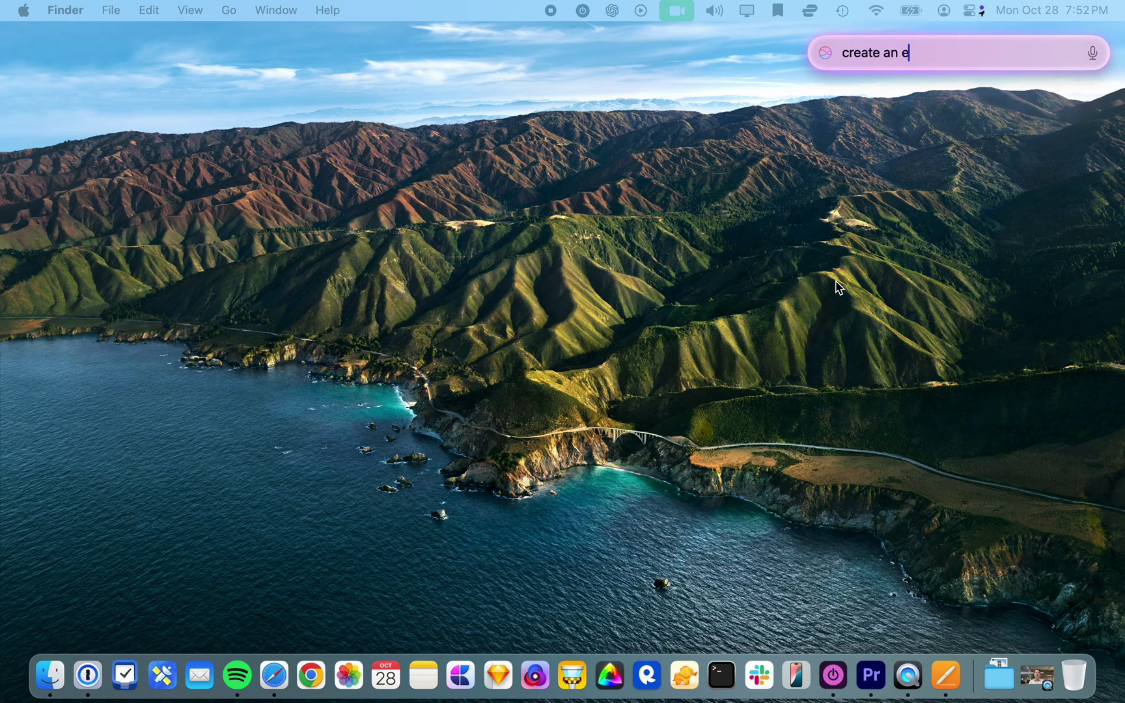
pyautogui.write('vent tomorrow at 2pm')
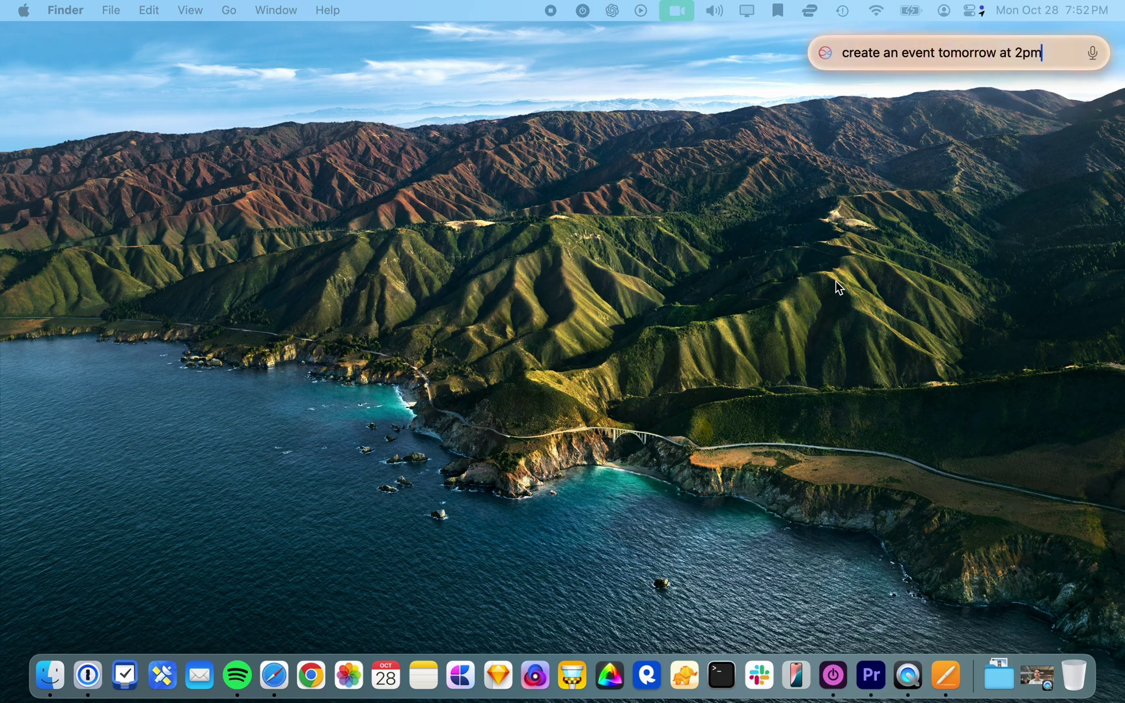
pyautogui.write(' to revi')
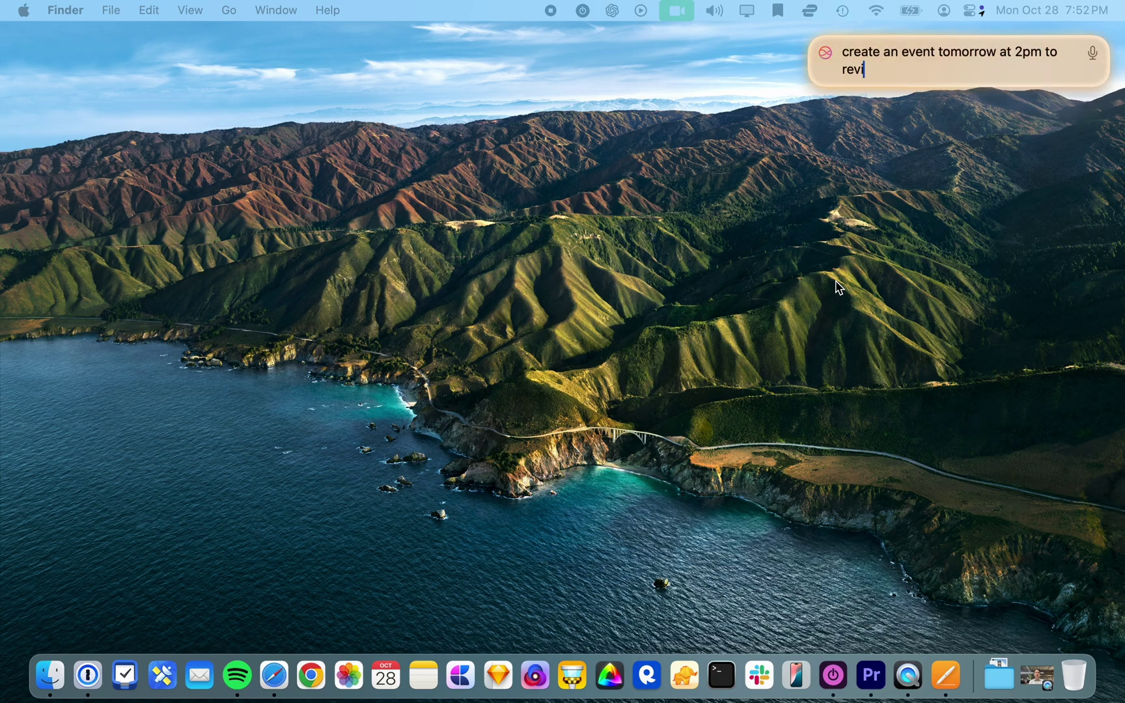
pyautogui.write('ew the mockups')
pyautogui.press('Return')
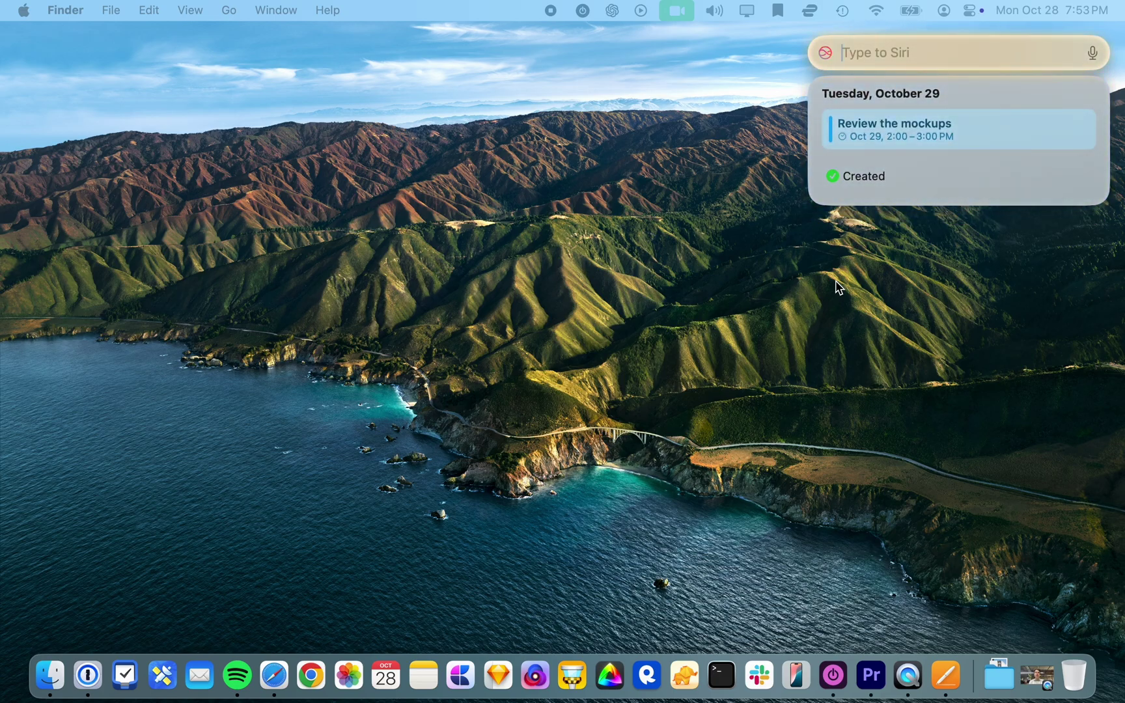
pyautogui.press('Escape')
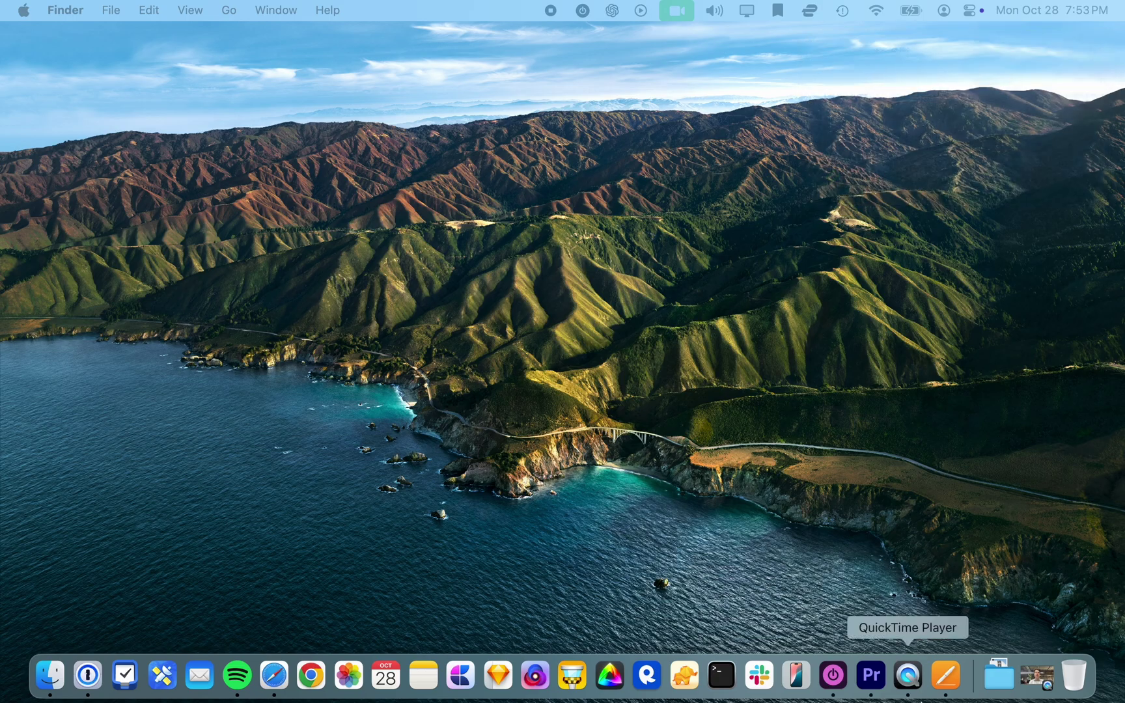
# In a new Pages document, type the note about revising Figma designs based on product feedback.
pyautogui.click(946, 676)
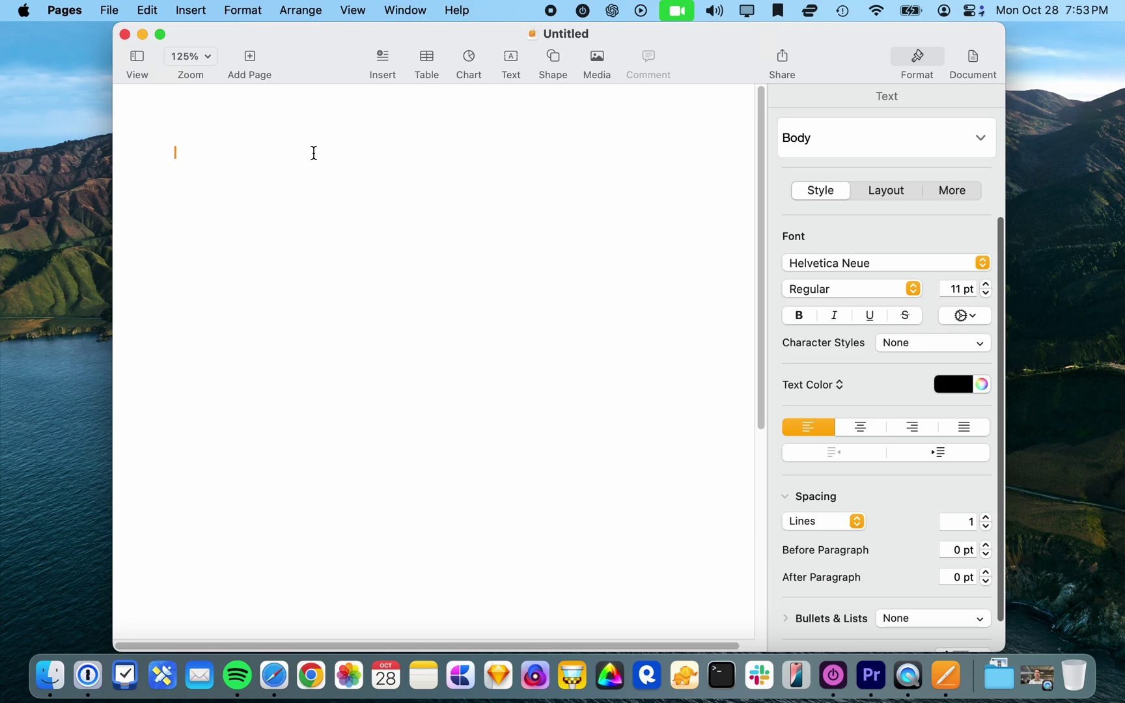
pyautogui.write('Bill to revise F')
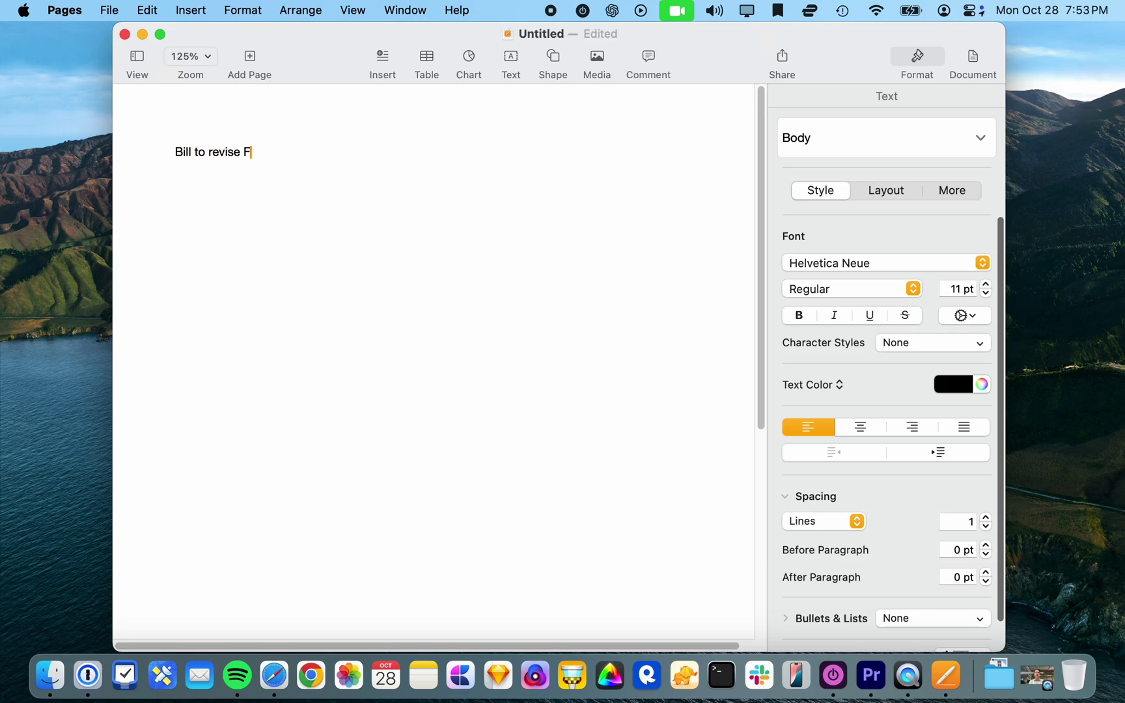
pyautogui.press('BackSpace')
pyautogui.write('Sigma designs')
pyautogui.doubleClick(262, 155)
pyautogui.write('Figma')
pyautogui.click(359, 156)
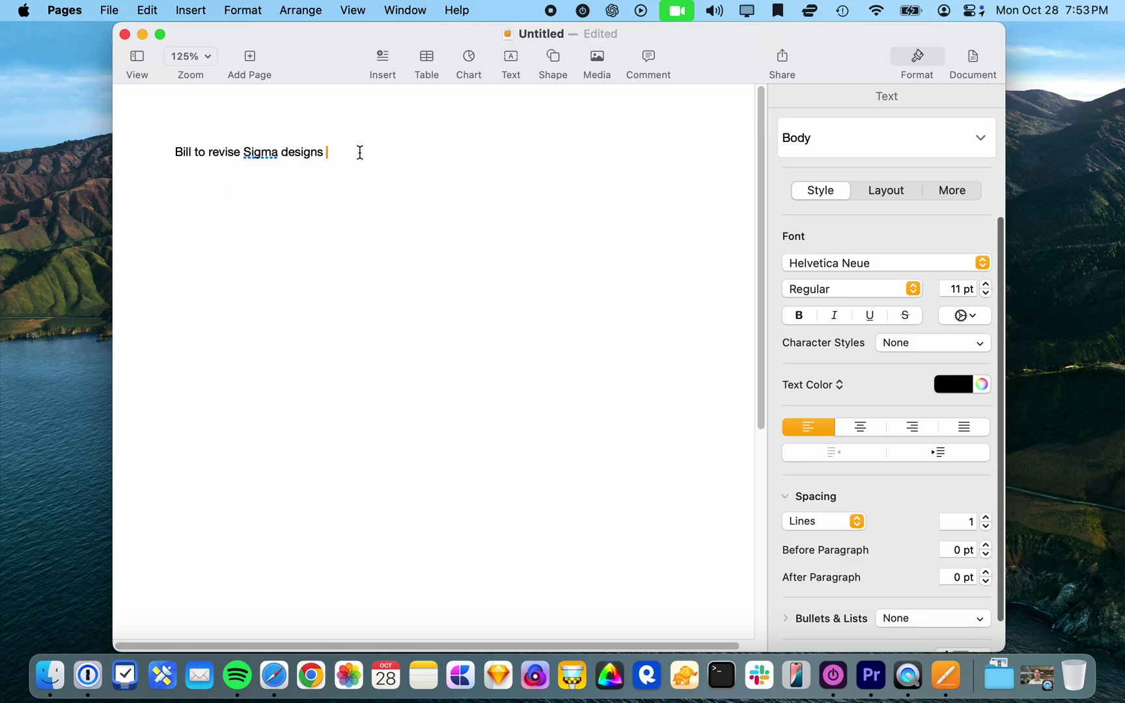
pyautogui.press('super+z')
pyautogui.click(354, 159)
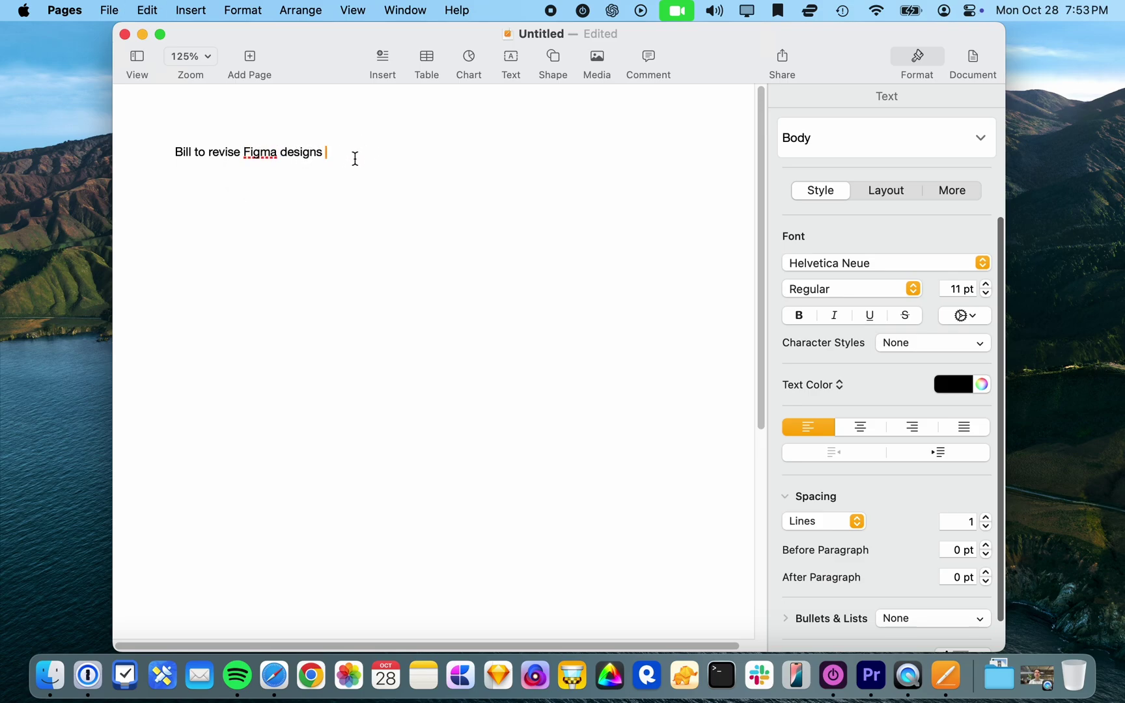
pyautogui.write('based on product feedback')
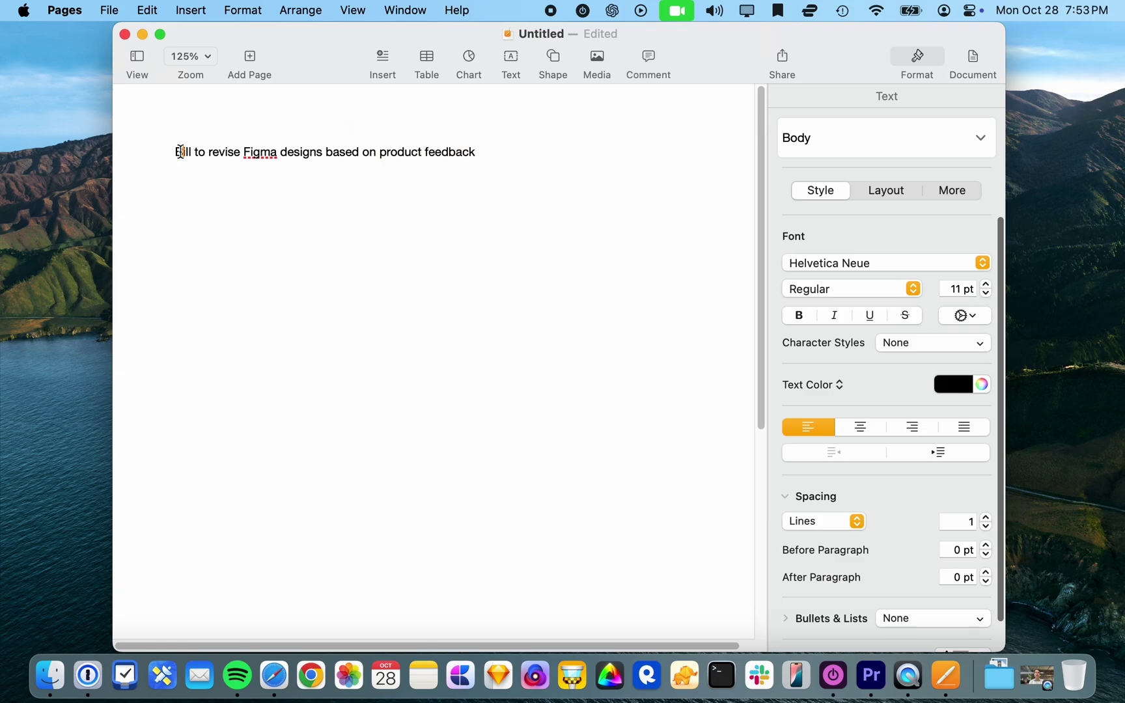
# Lowercase the first letters of the name and of 'figma' in the first line.
pyautogui.press('BackSpace')
pyautogui.write('b')
pyautogui.click(248, 152)
pyautogui.press('BackSpace')
pyautogui.write('f')
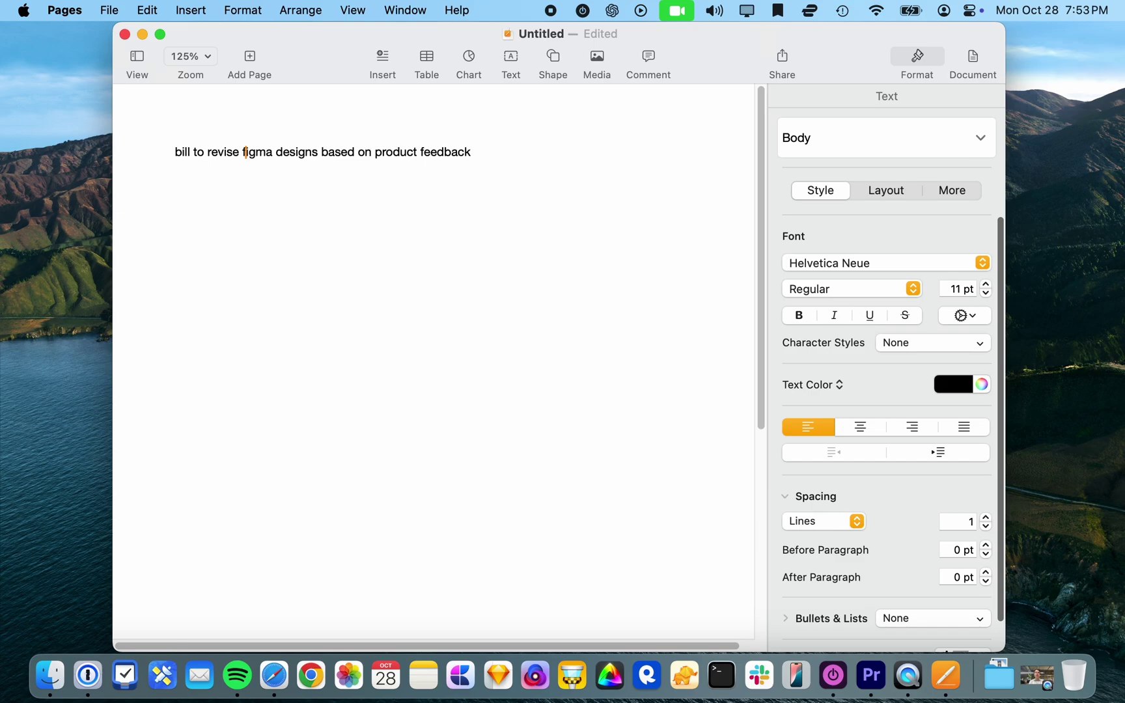
pyautogui.click(471, 152)
# Add a second line about looking into localfirst db options.
pyautogui.press('Return')
pyautogui.press('BackSpace')
pyautogui.write('Zoe to look into local-first database ')
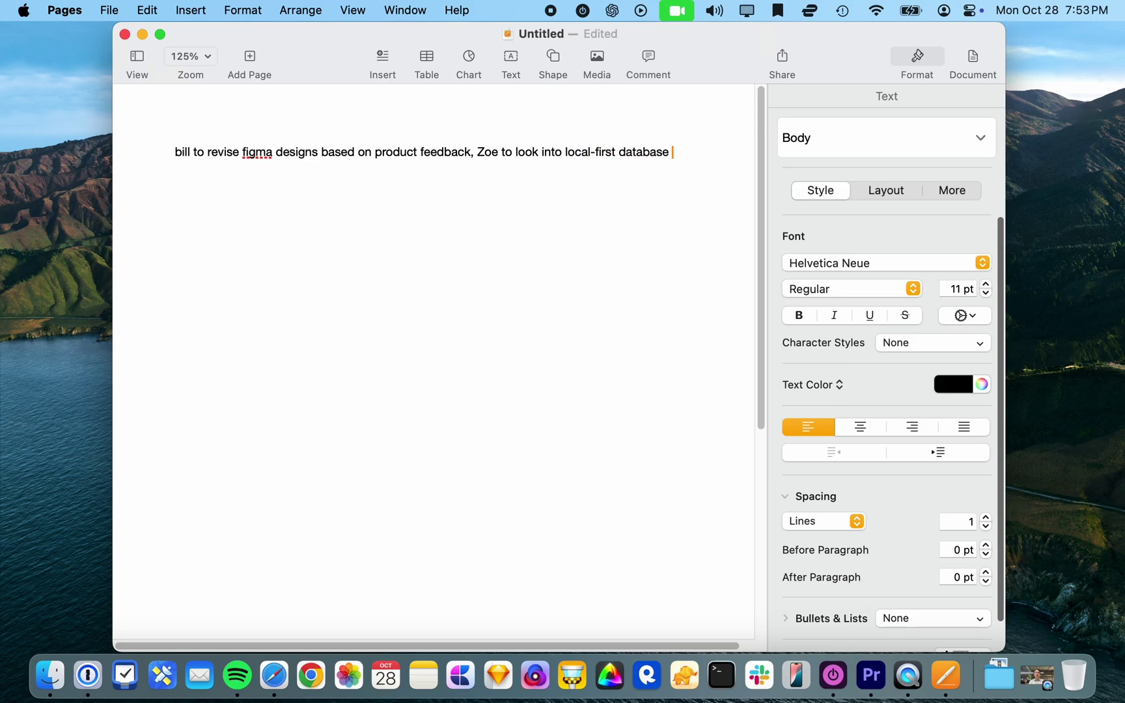
pyautogui.write('options')
pyautogui.doubleClick(642, 152)
pyautogui.write('db')
pyautogui.doubleClick(603, 151)
pyautogui.press('BackSpace')
pyautogui.press('BackSpace')
pyautogui.press('Left')
pyautogui.write('first')
pyautogui.click(663, 212)
# Add the line 'Lets schedule catchup sesh next Thu' and select all the notes.
pyautogui.press('Return')
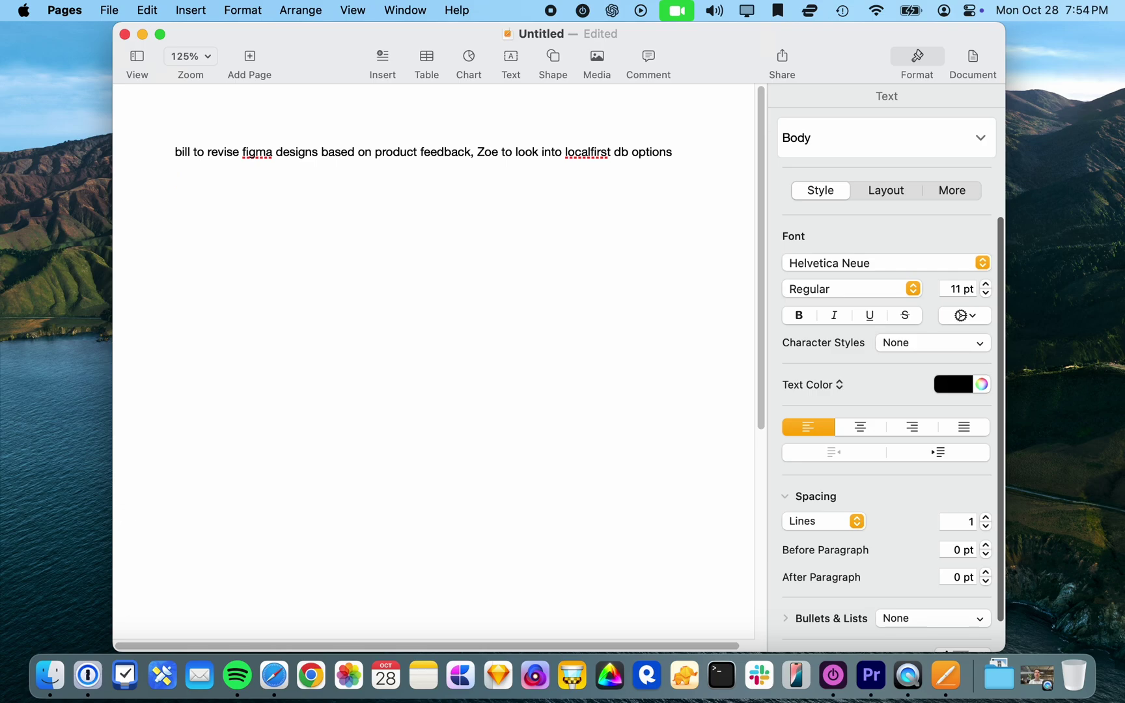
pyautogui.write('Lets schedule catchup ')
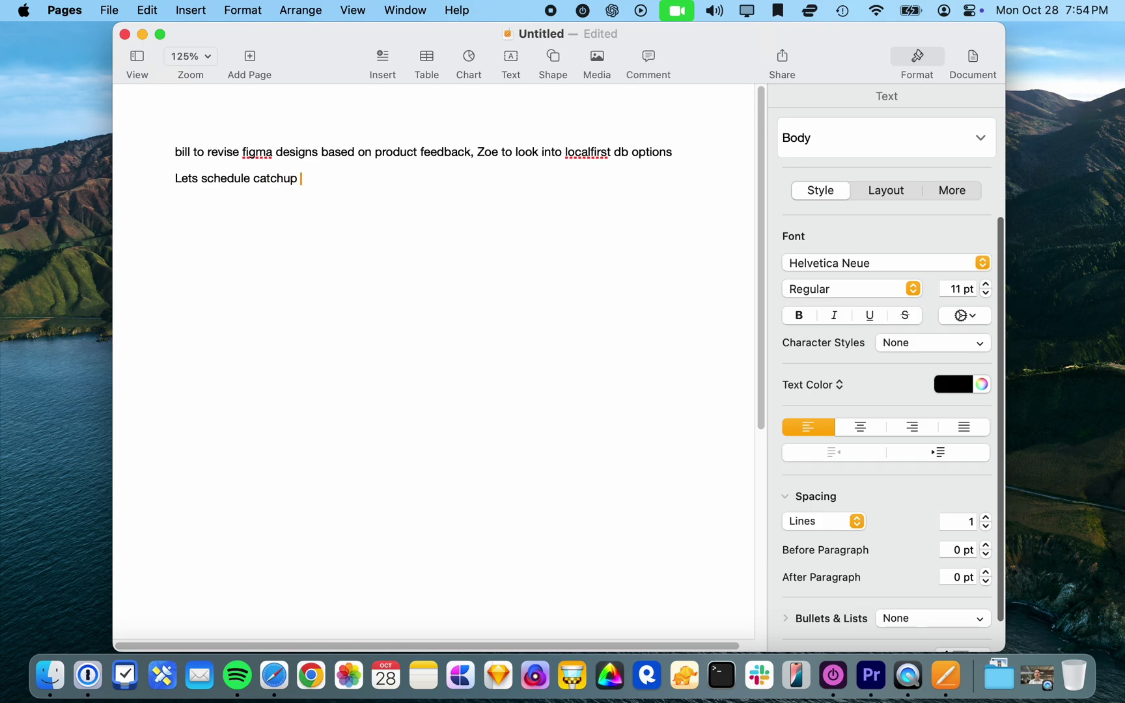
pyautogui.write('sesh next Thu')
pyautogui.moveTo(175, 151); pyautogui.dragTo(407, 219)
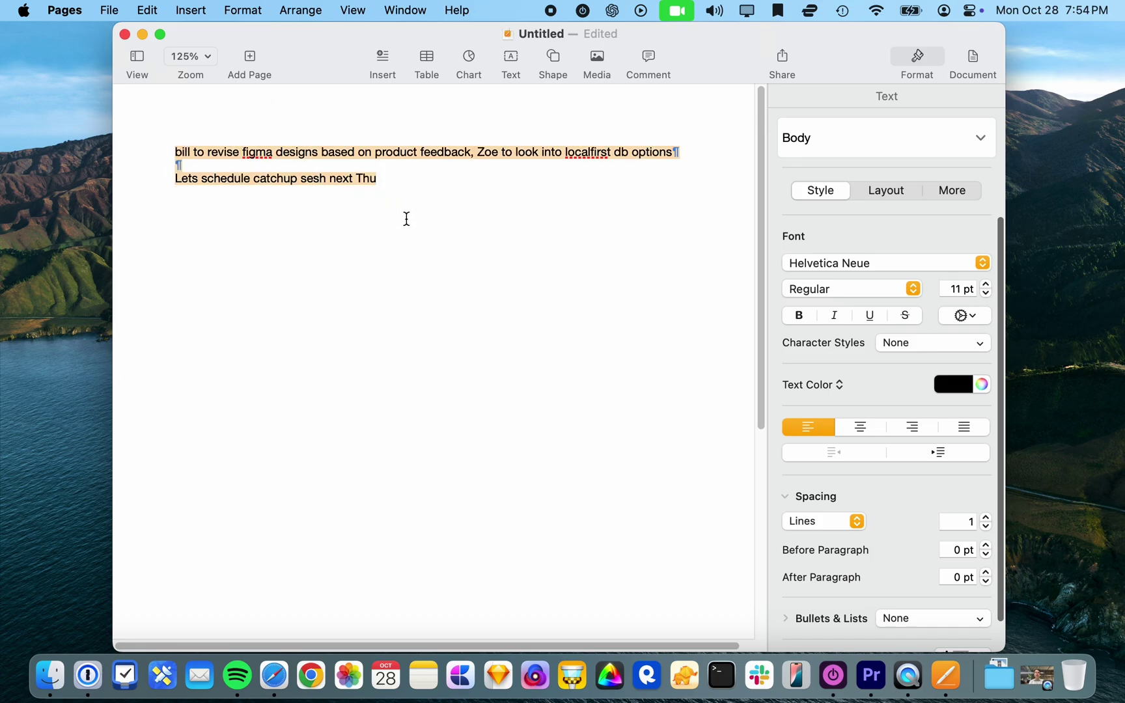
pyautogui.rightClick(288, 155)
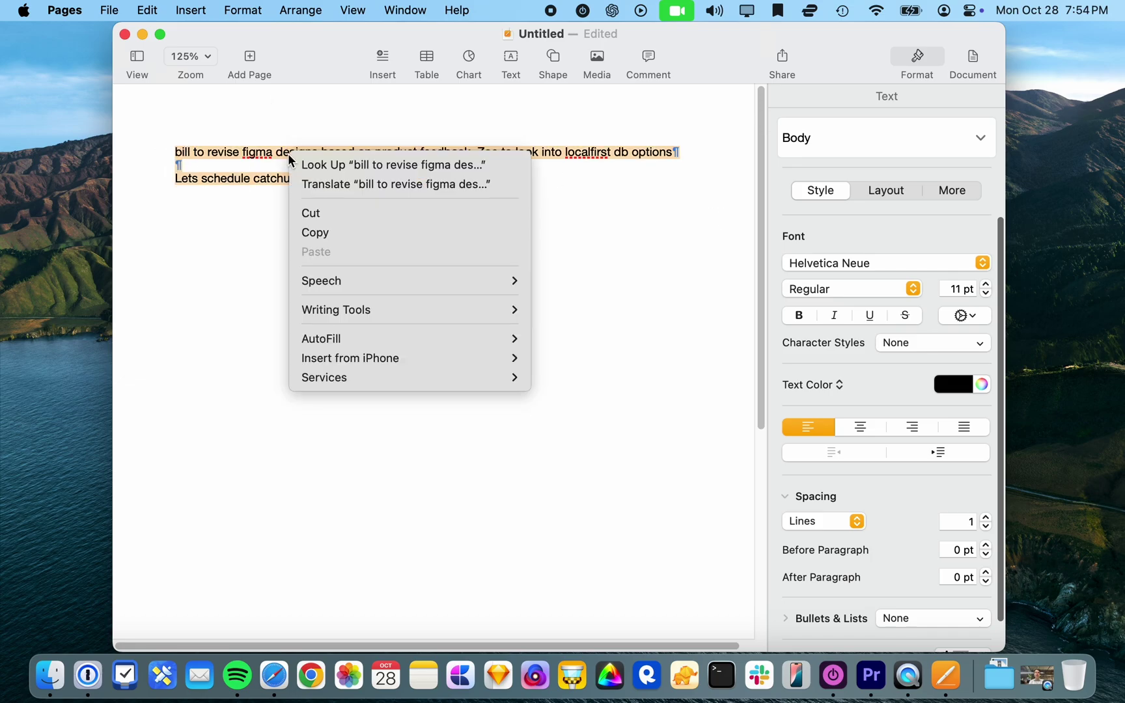
pyautogui.moveTo(371, 311)
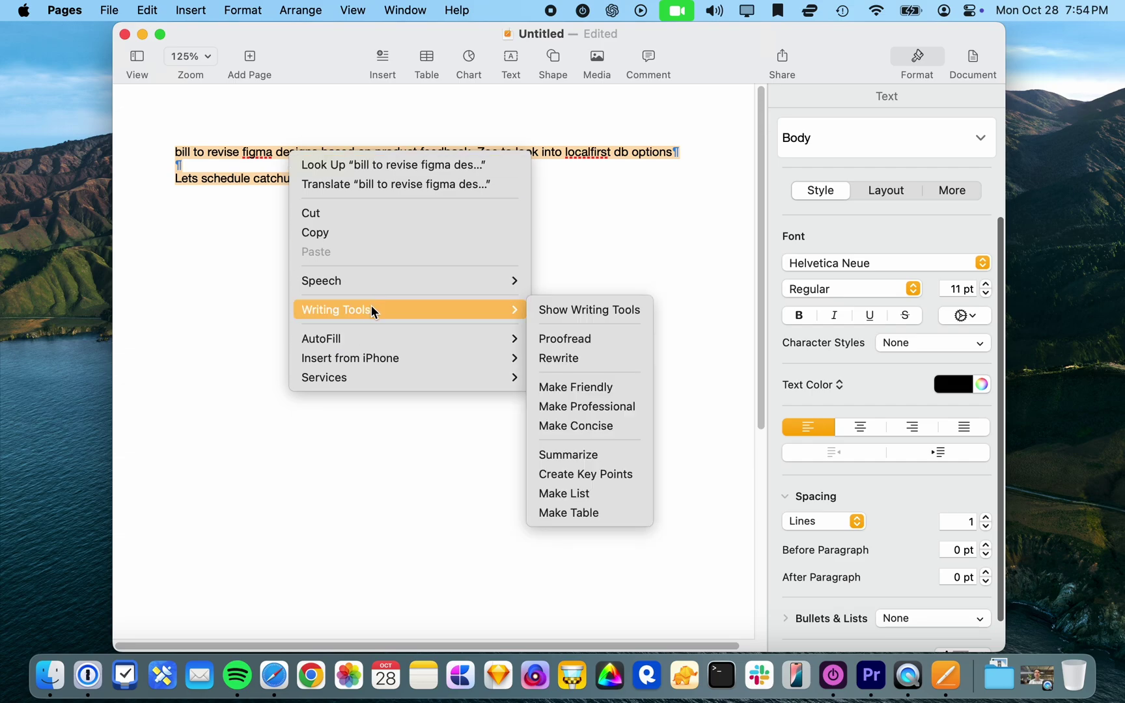
pyautogui.click(572, 310)
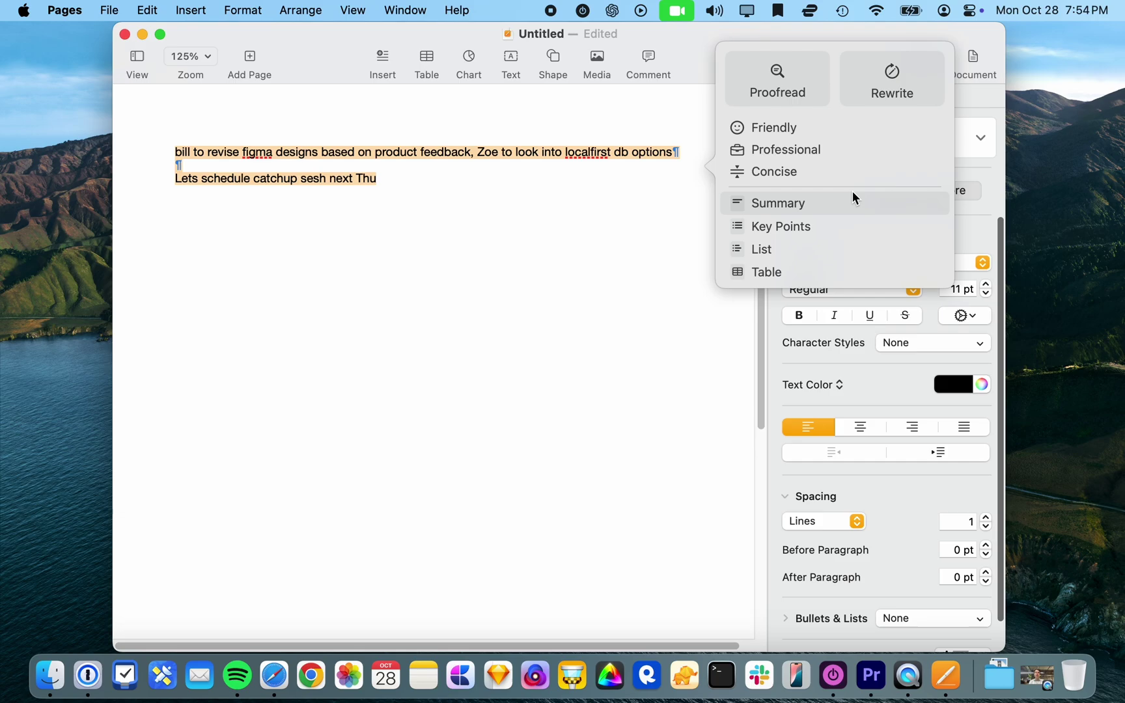
pyautogui.click(804, 89)
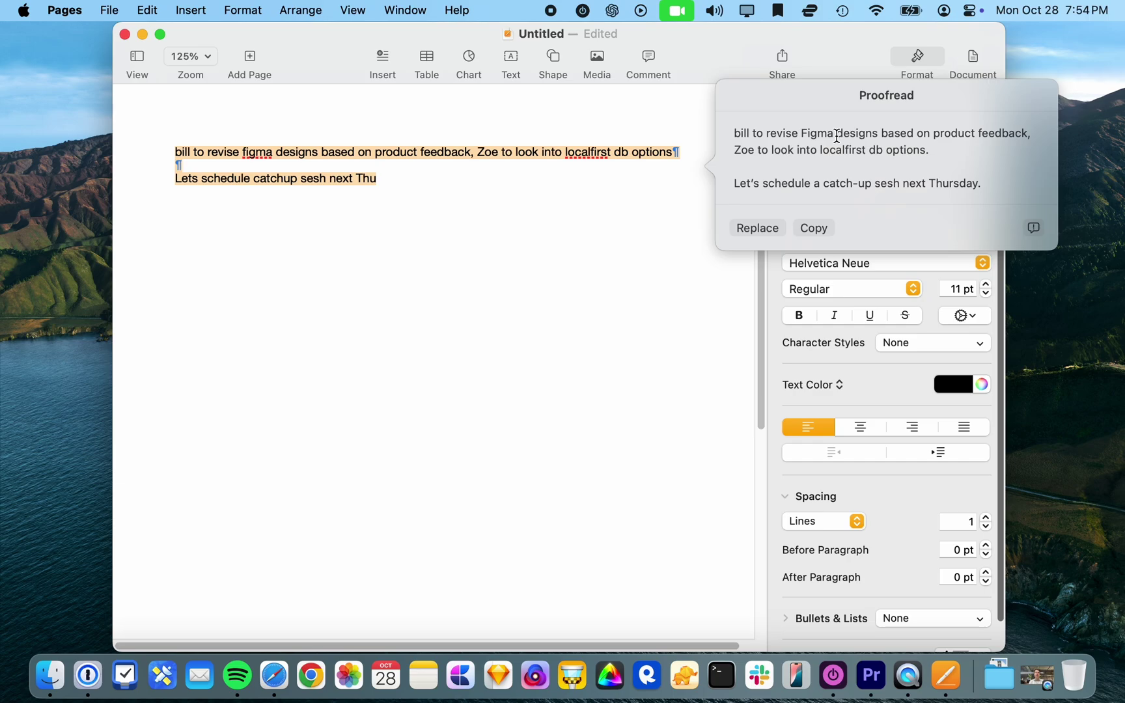
pyautogui.moveTo(824, 185); pyautogui.dragTo(874, 187)
pyautogui.click(842, 184)
pyautogui.click(833, 153)
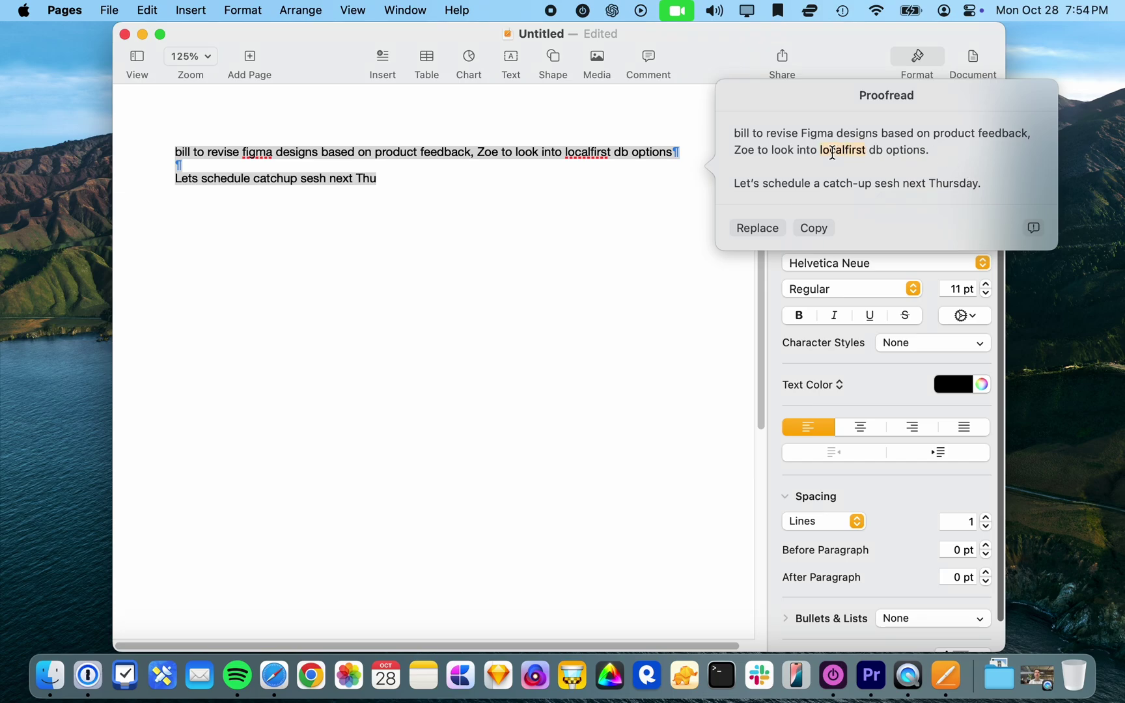
pyautogui.click(741, 135)
pyautogui.click(743, 183)
pyautogui.click(600, 168)
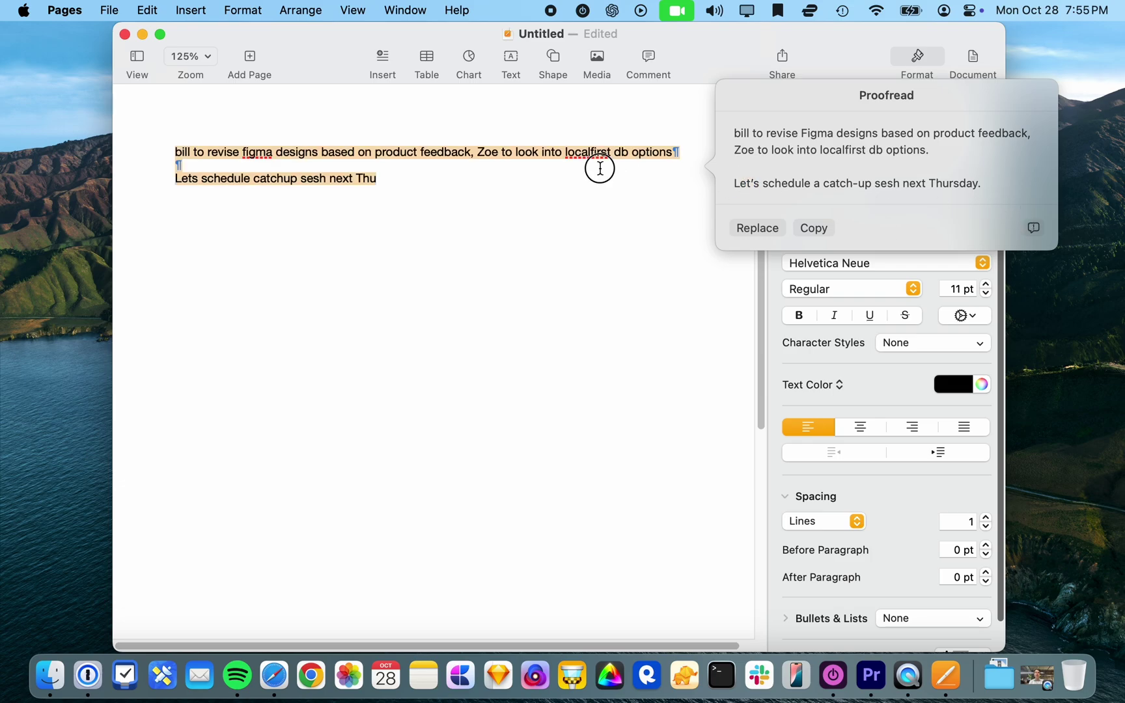
# Preview a Writing Tools Rewrite of the selected notes without applying it.
pyautogui.rightClick(350, 156)
pyautogui.moveTo(460, 311)
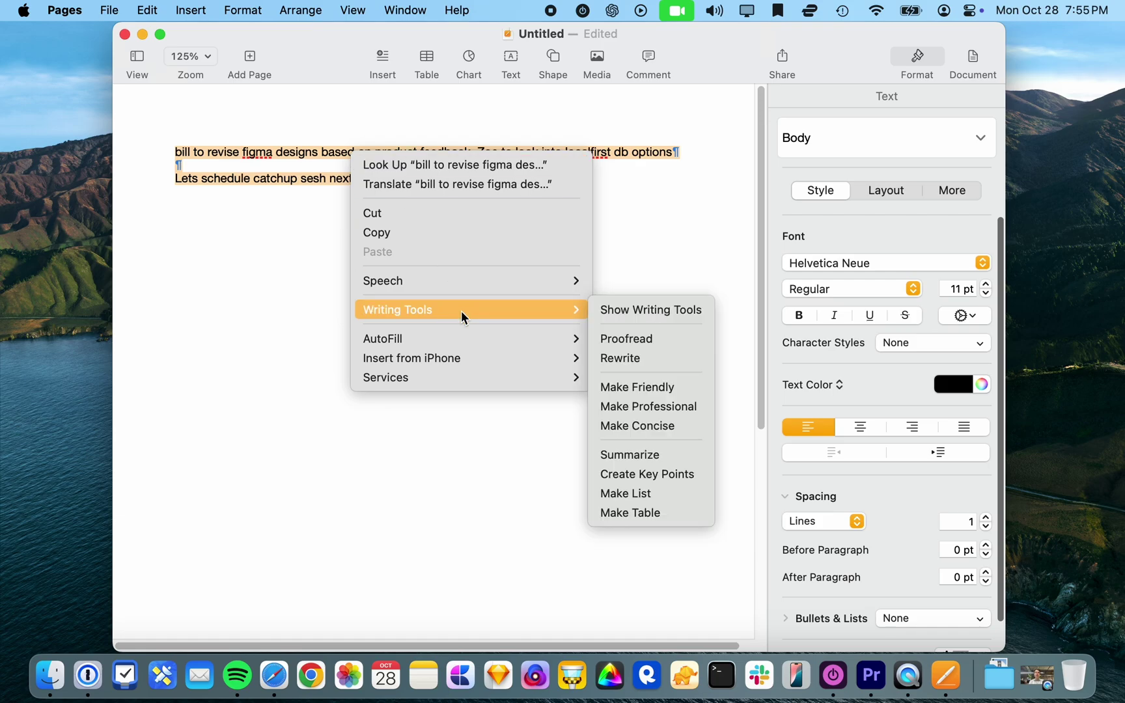
pyautogui.click(663, 358)
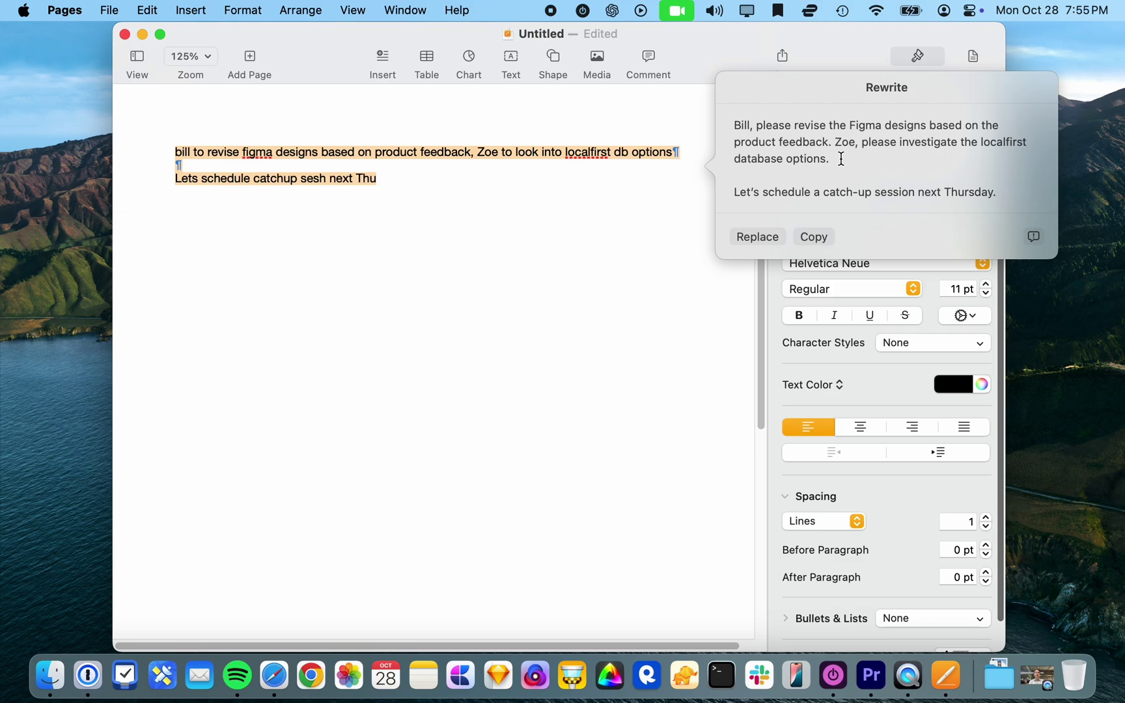
pyautogui.rightClick(374, 146)
# Replace the notes with Writing Tools Key Points, then undo the replacement.
pyautogui.moveTo(472, 301)
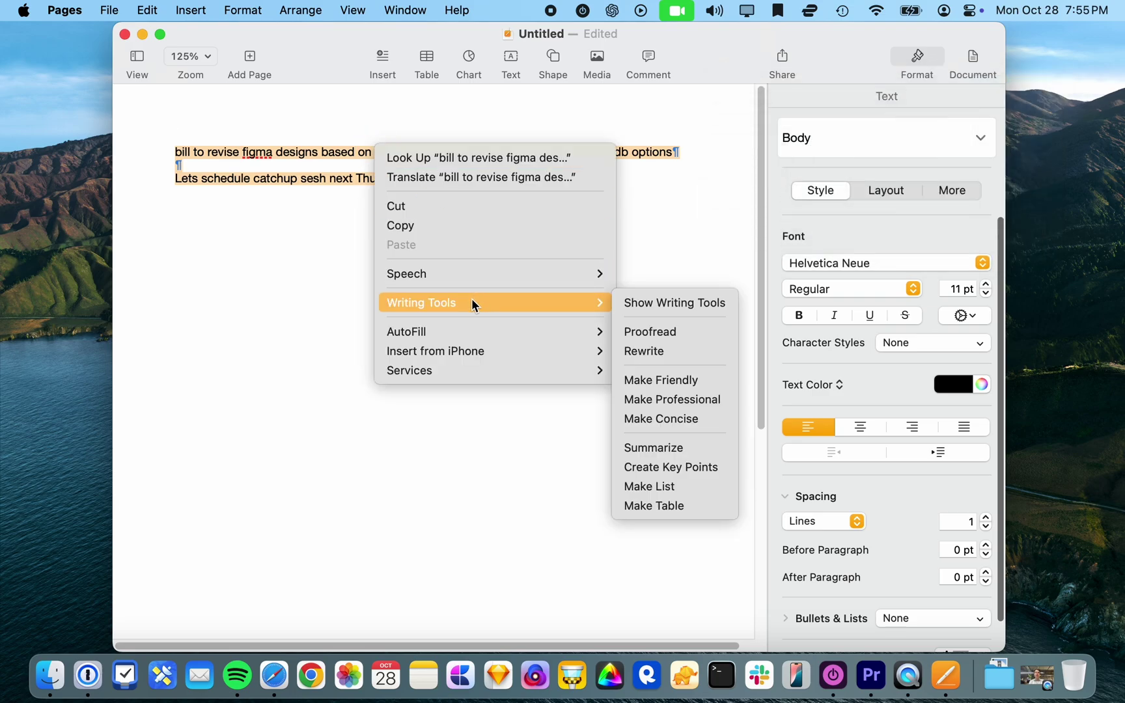
pyautogui.click(645, 301)
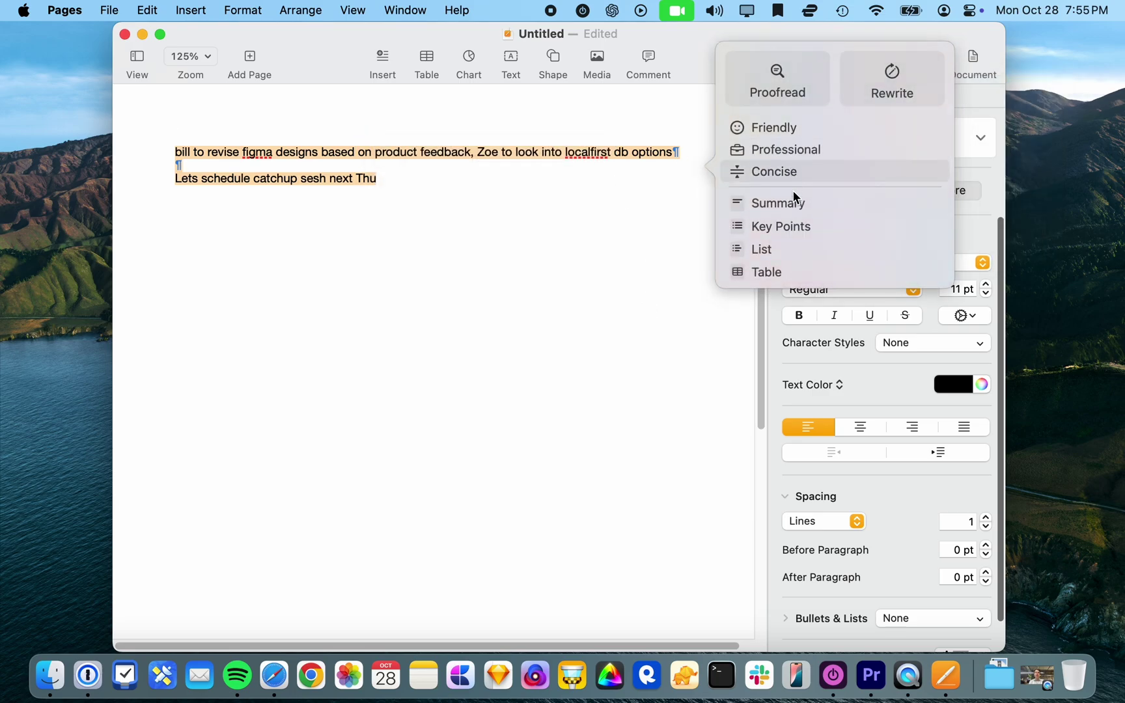
pyautogui.click(784, 225)
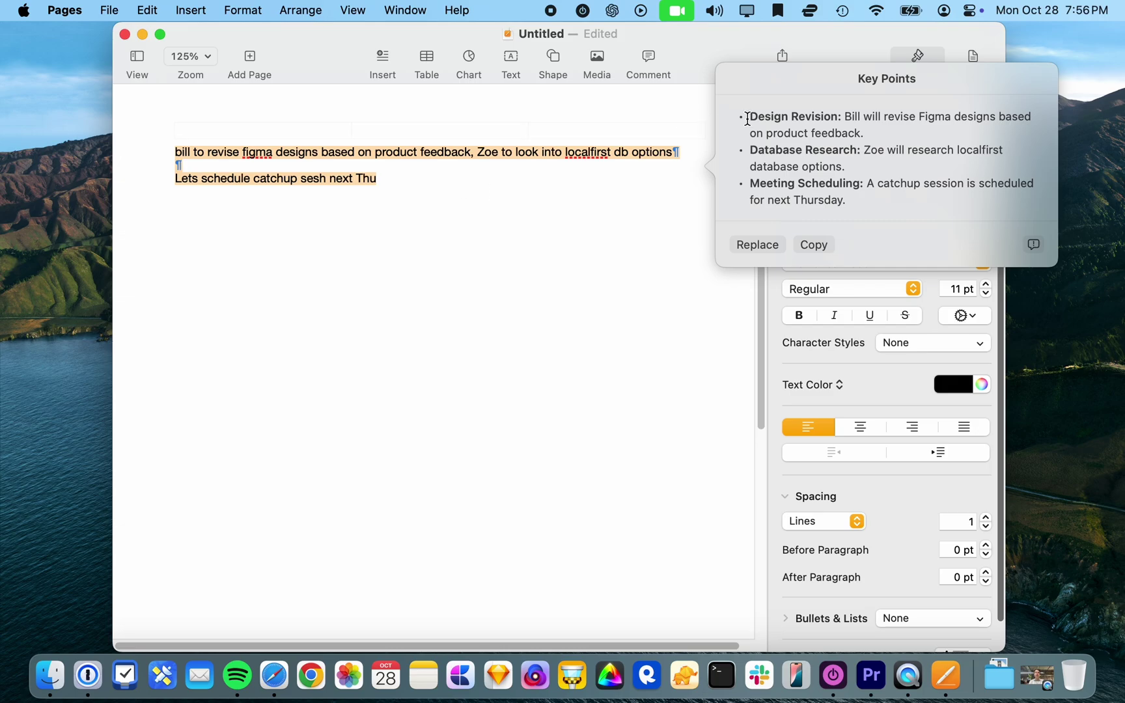
pyautogui.click(757, 245)
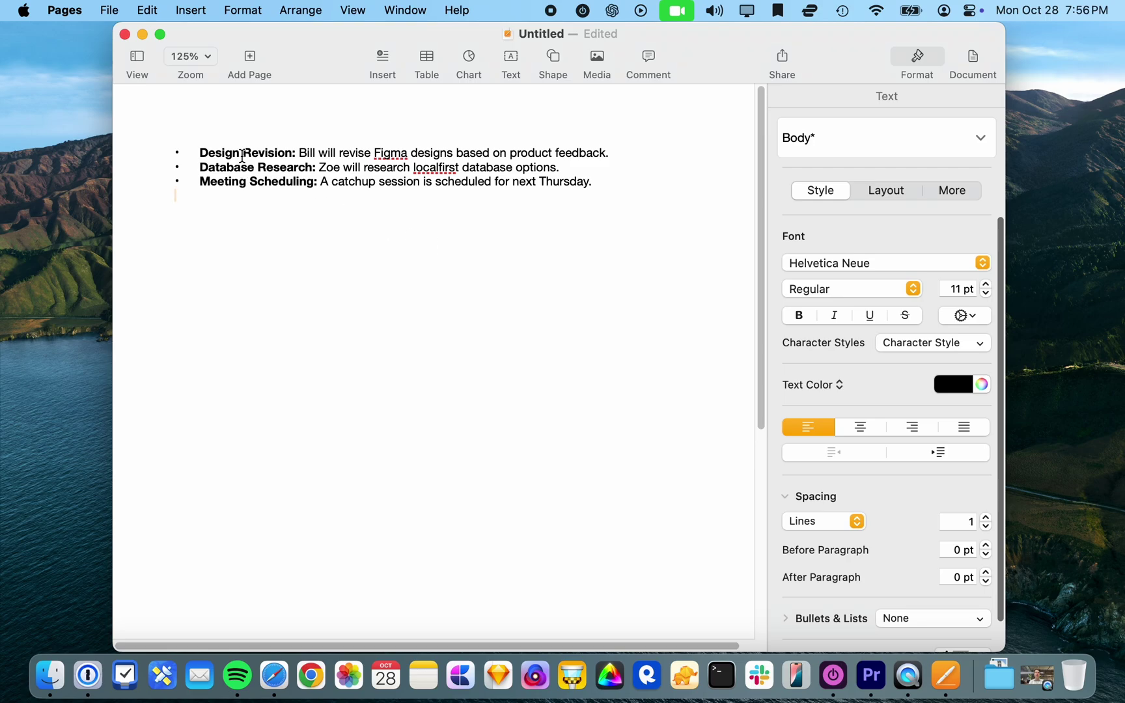
pyautogui.press('super+z')
# Preview the notes as a Writing Tools Make List version without applying it.
pyautogui.rightClick(521, 157)
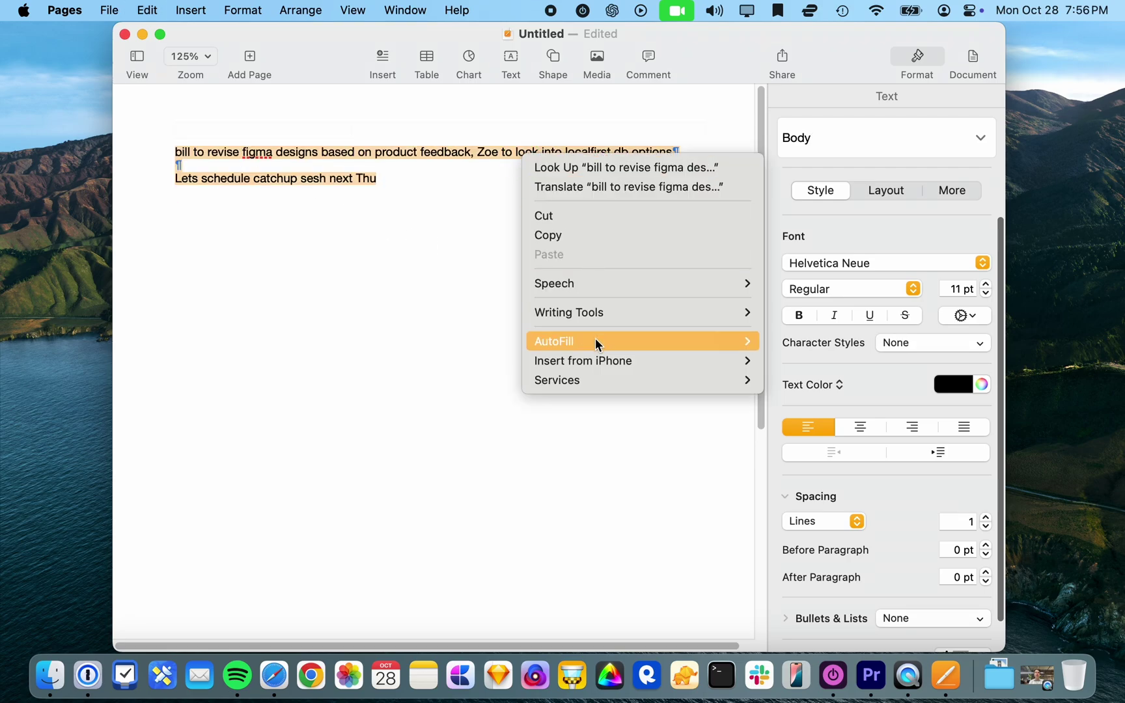
pyautogui.moveTo(595, 316)
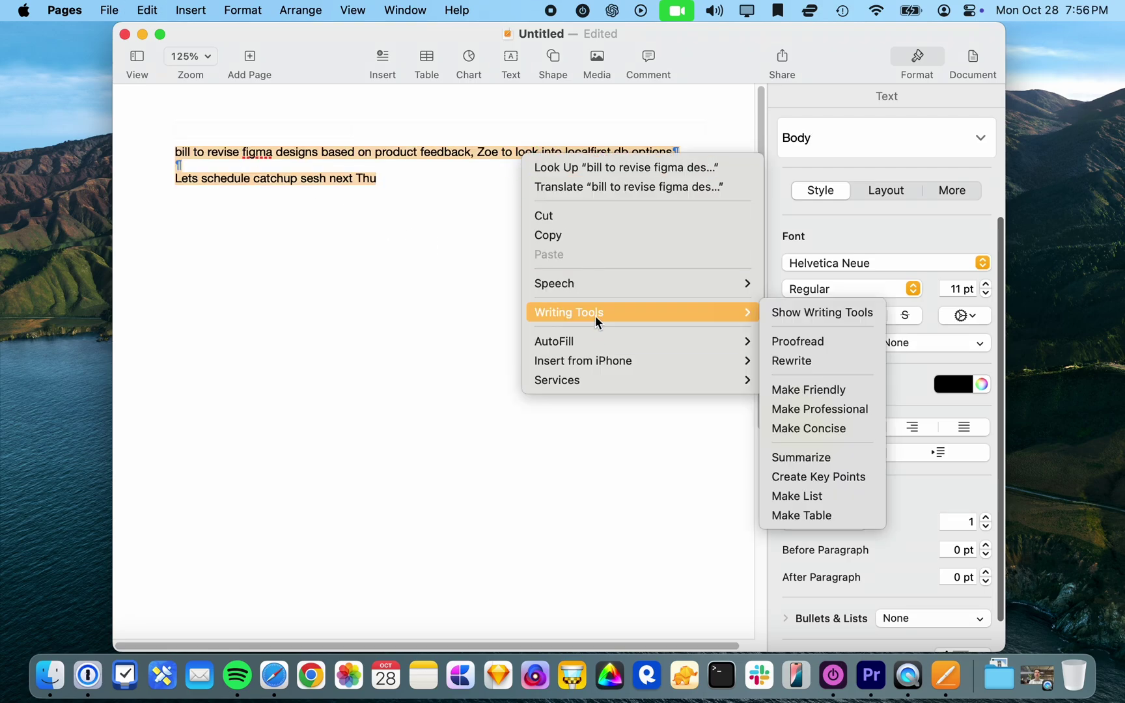
pyautogui.click(789, 495)
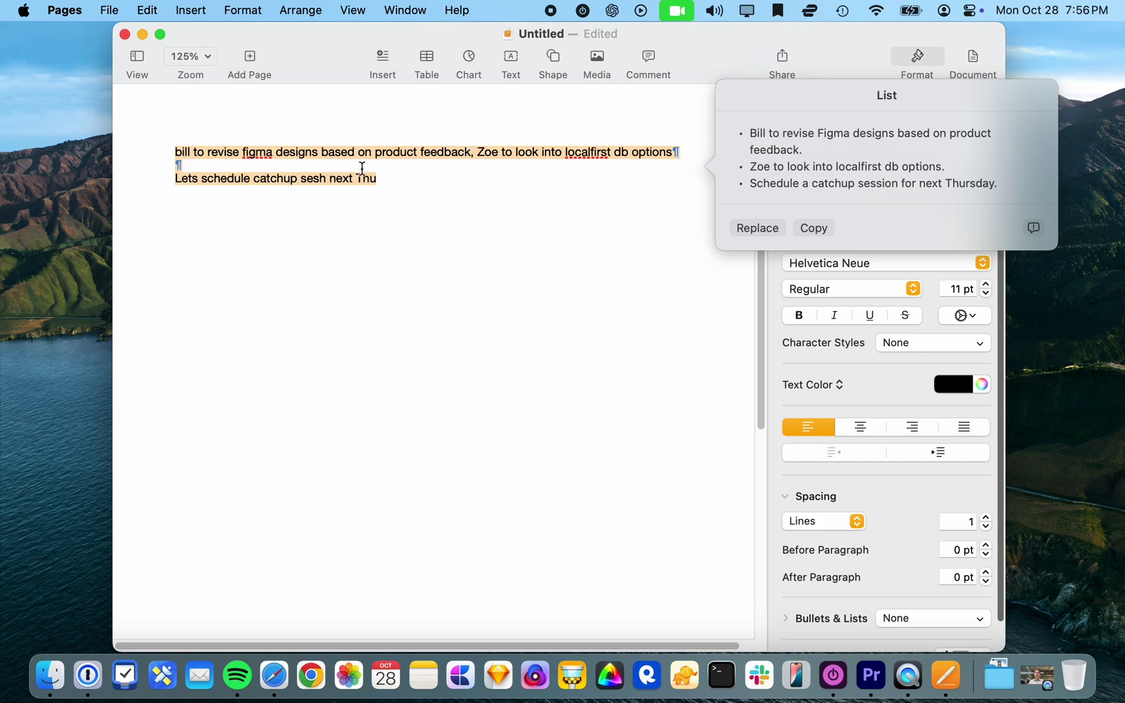
pyautogui.rightClick(260, 184)
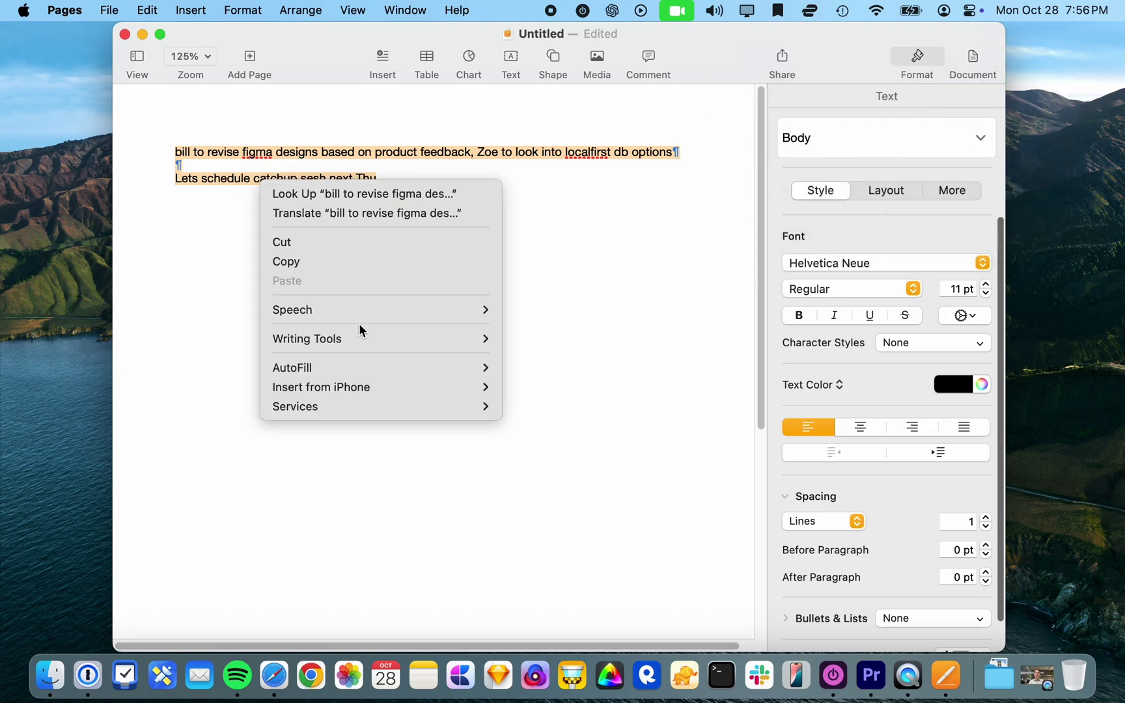
pyautogui.moveTo(356, 340)
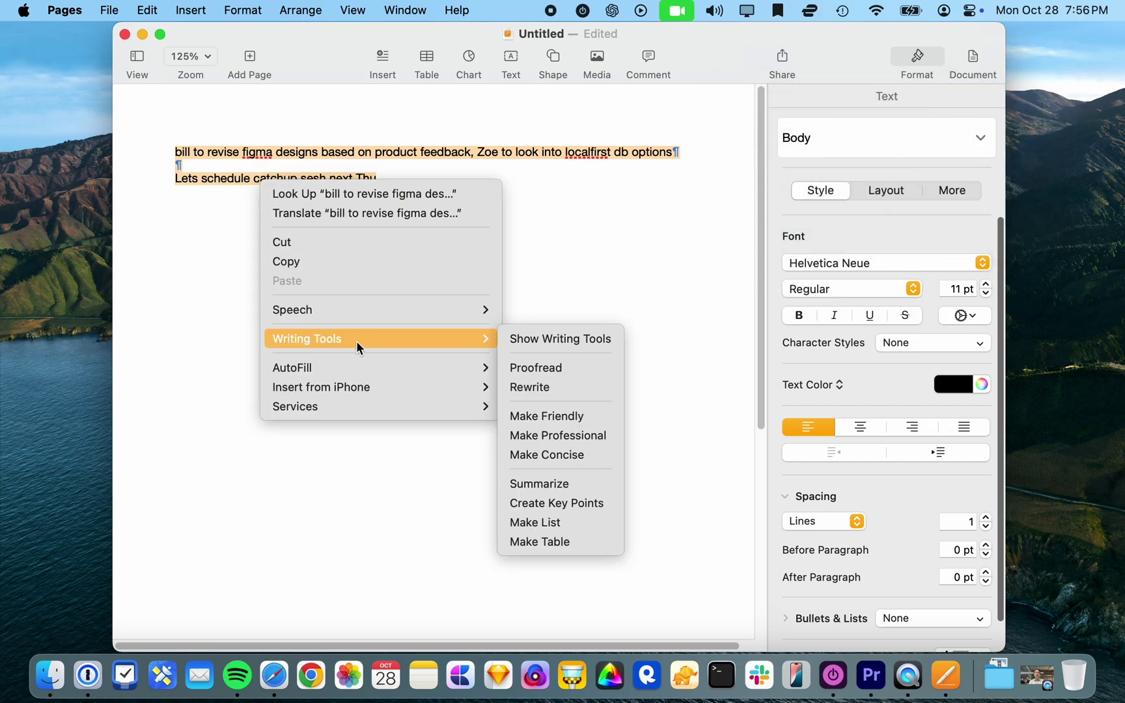
pyautogui.click(571, 545)
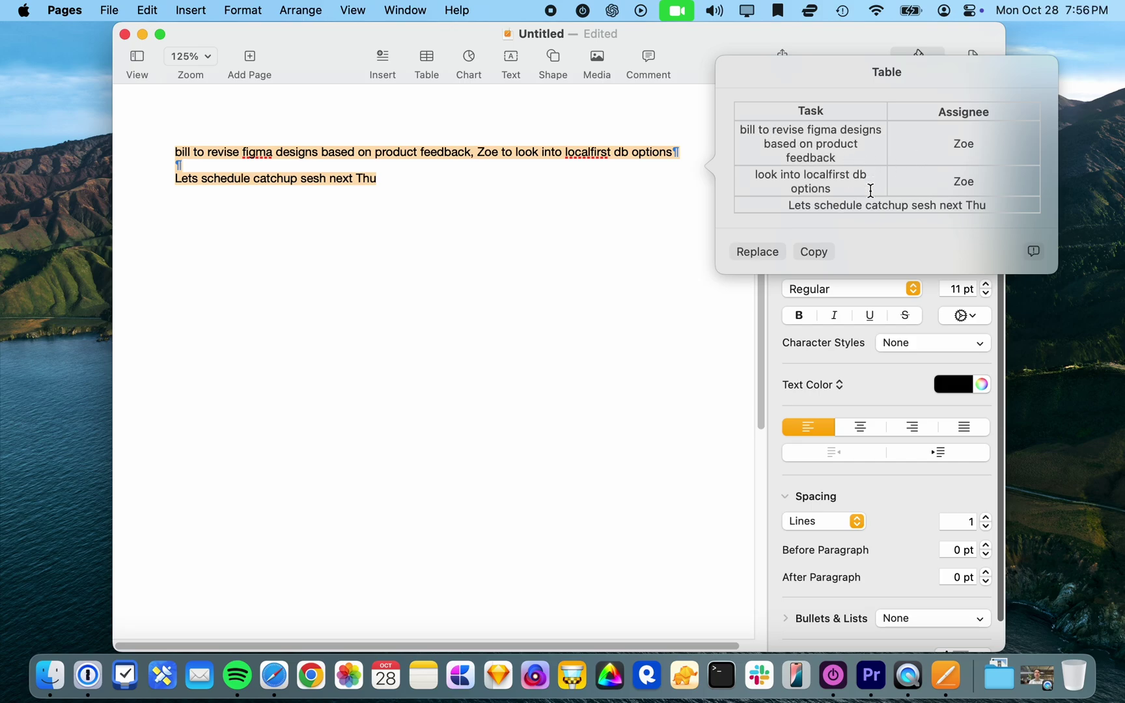
pyautogui.click(757, 252)
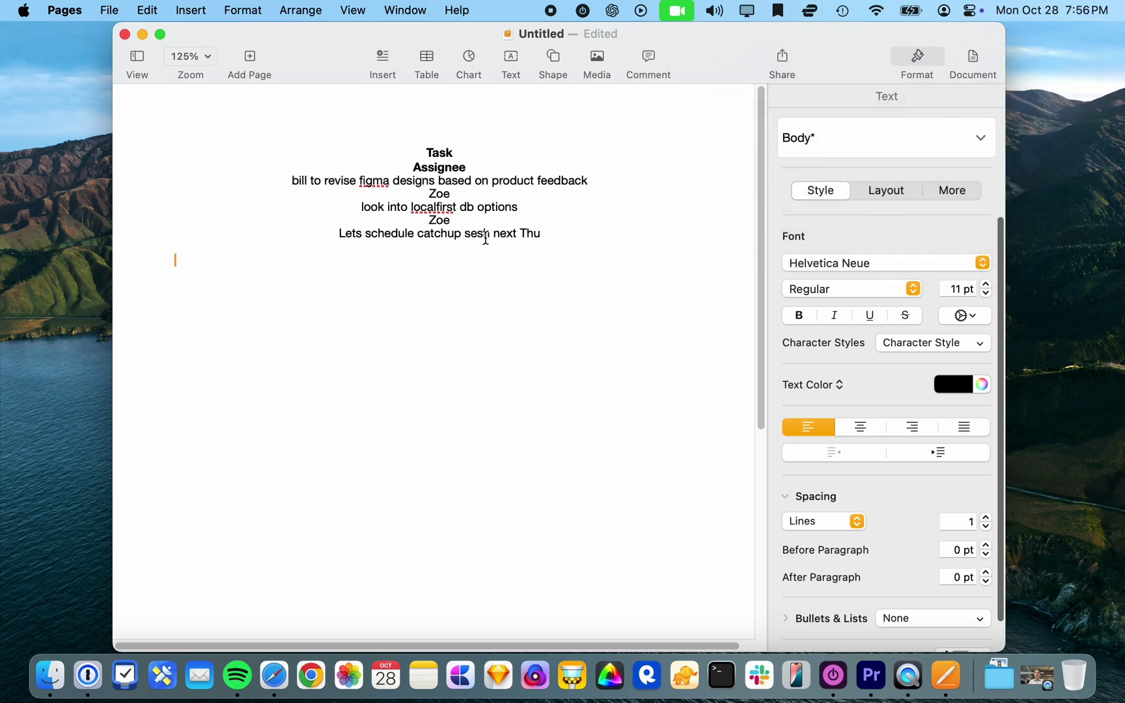
pyautogui.press('super+z')
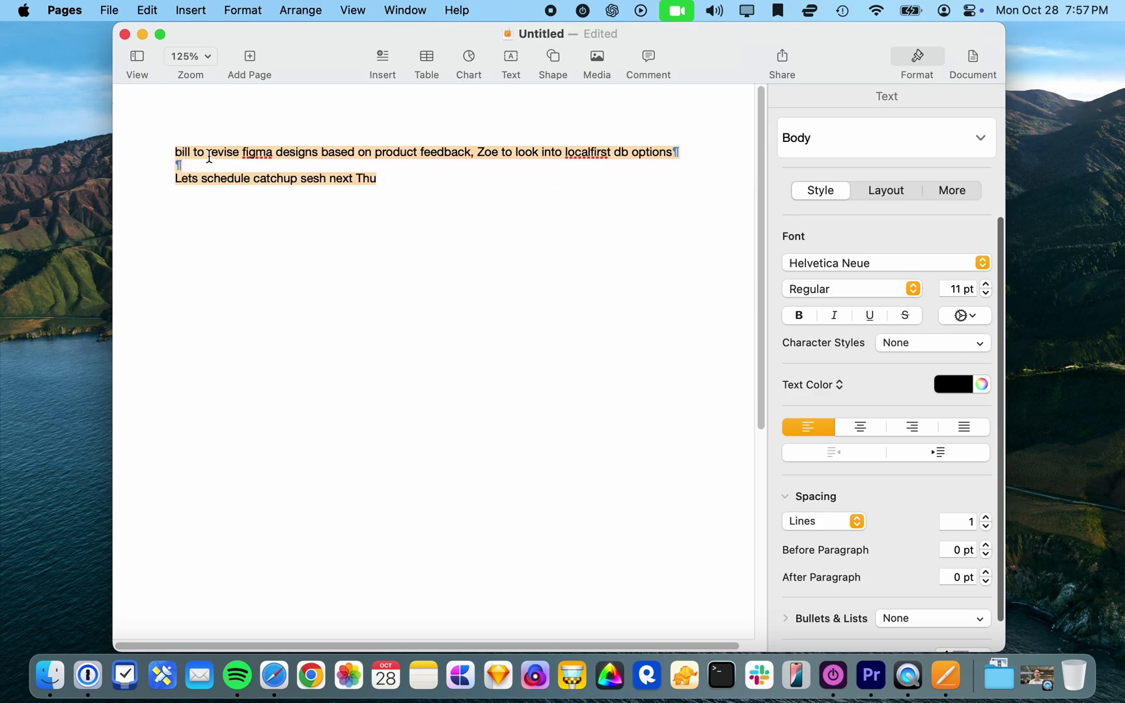
pyautogui.rightClick(233, 150)
pyautogui.moveTo(334, 305)
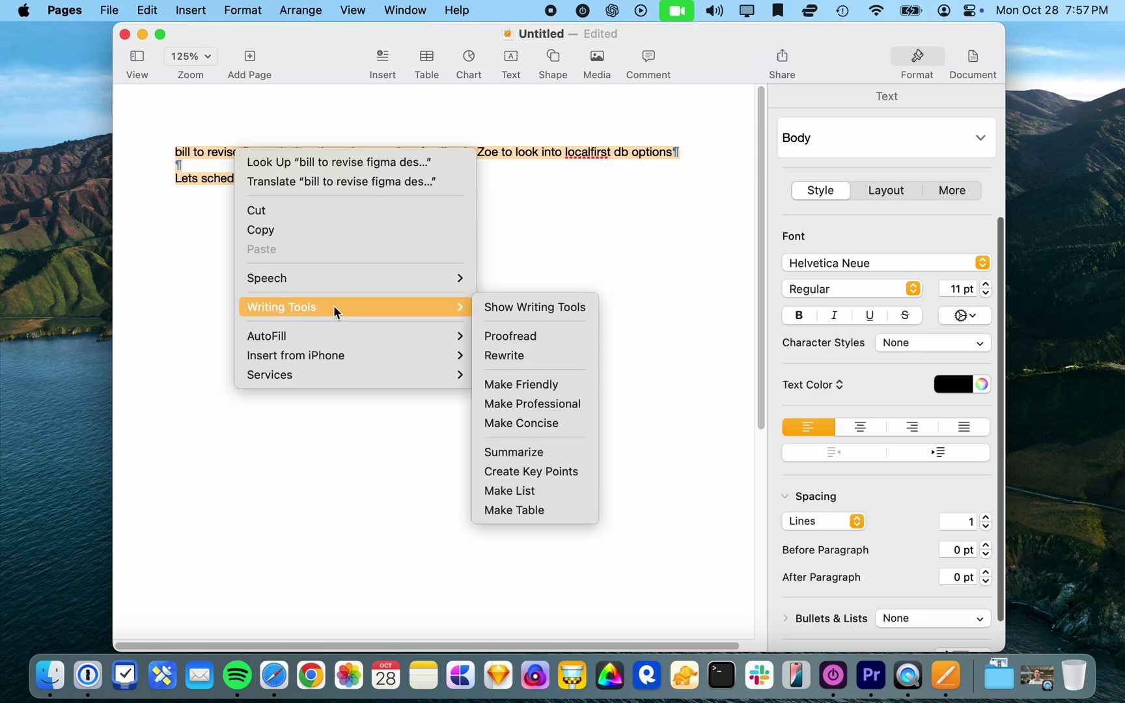
pyautogui.click(515, 452)
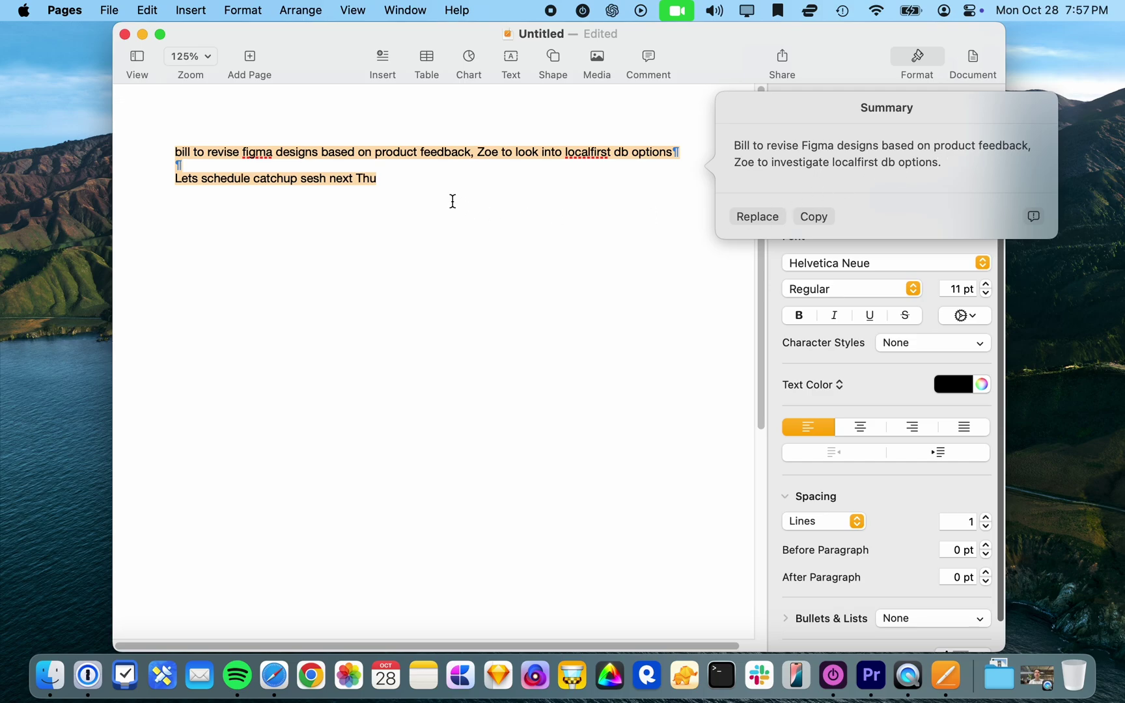
pyautogui.click(428, 189)
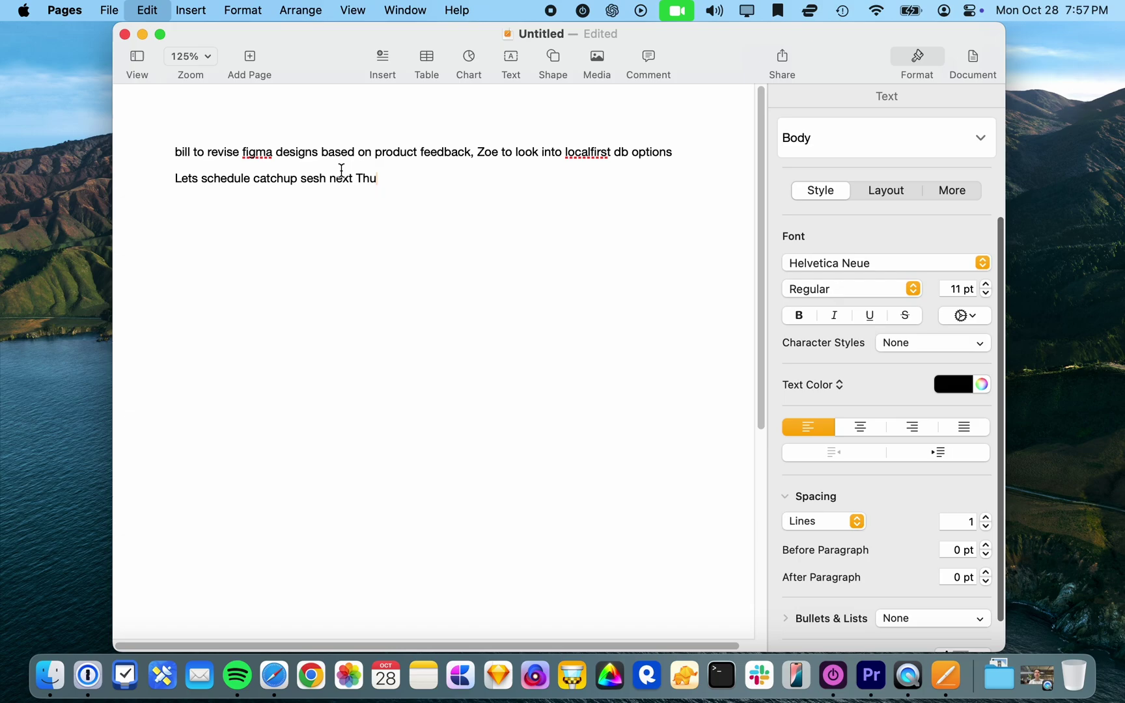
pyautogui.press('super+a')
pyautogui.rightClick(299, 177)
pyautogui.moveTo(388, 309)
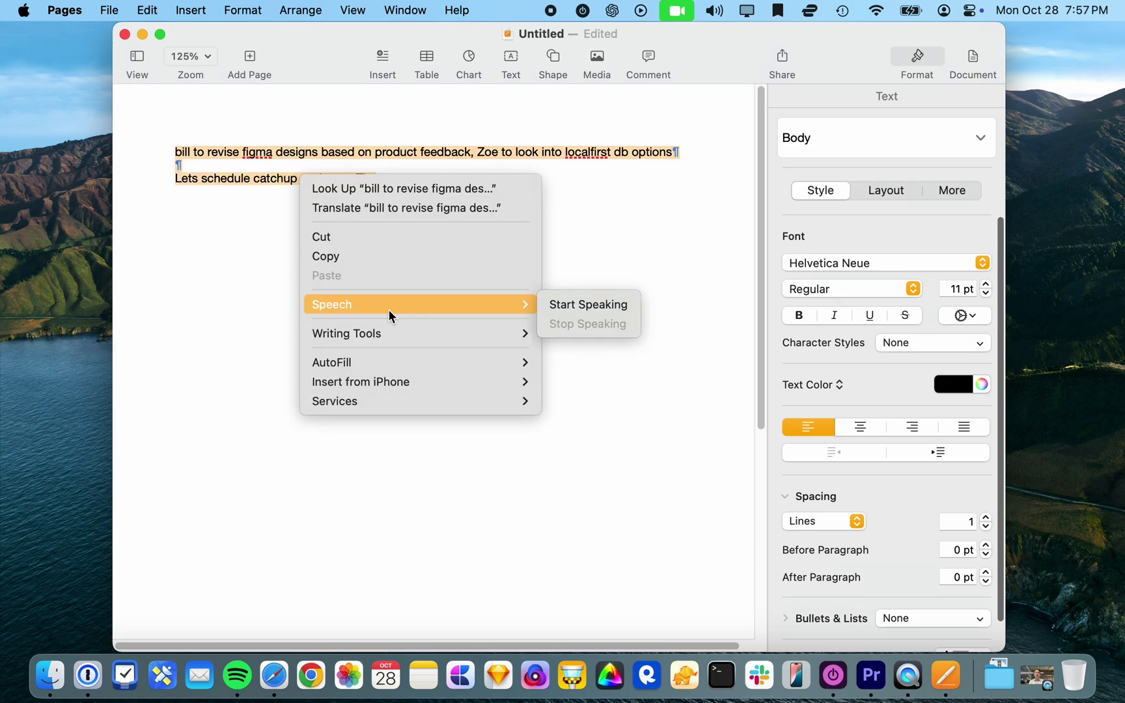
pyautogui.moveTo(387, 334)
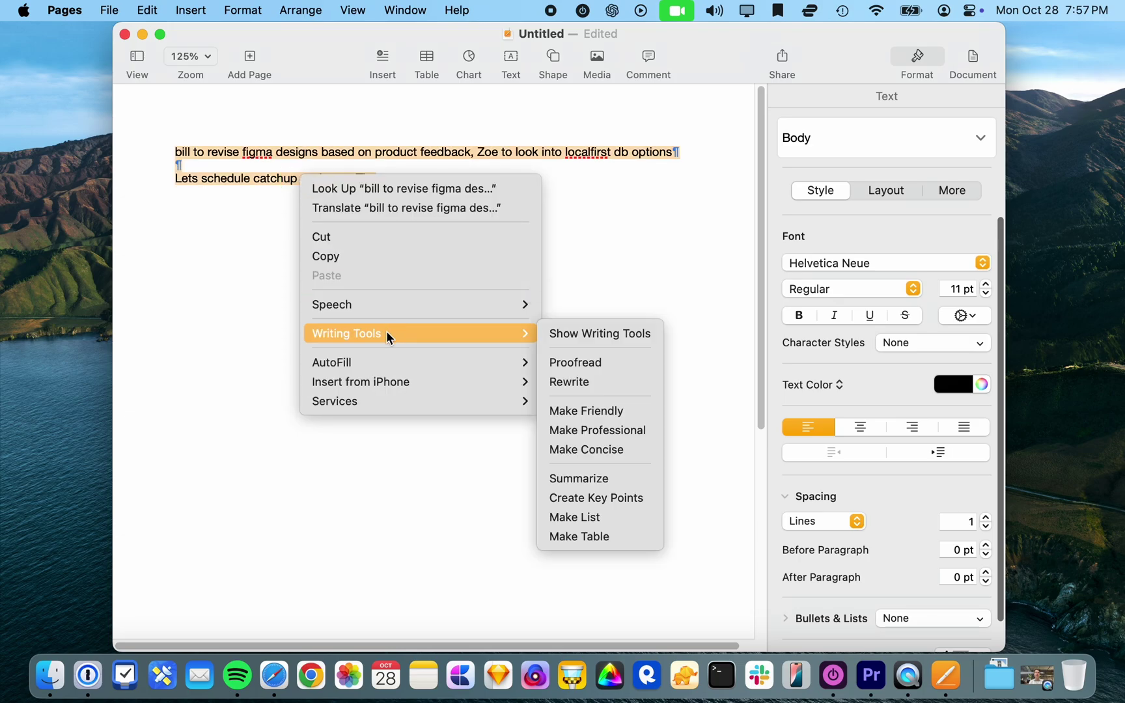
pyautogui.click(588, 412)
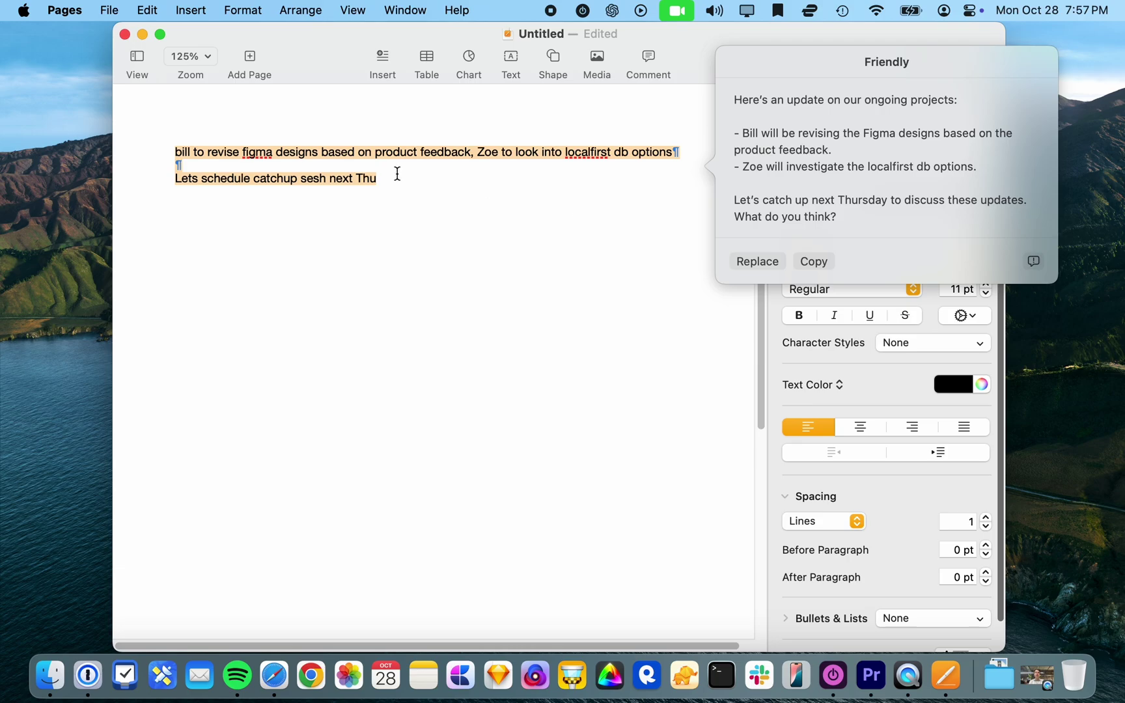
pyautogui.rightClick(387, 156)
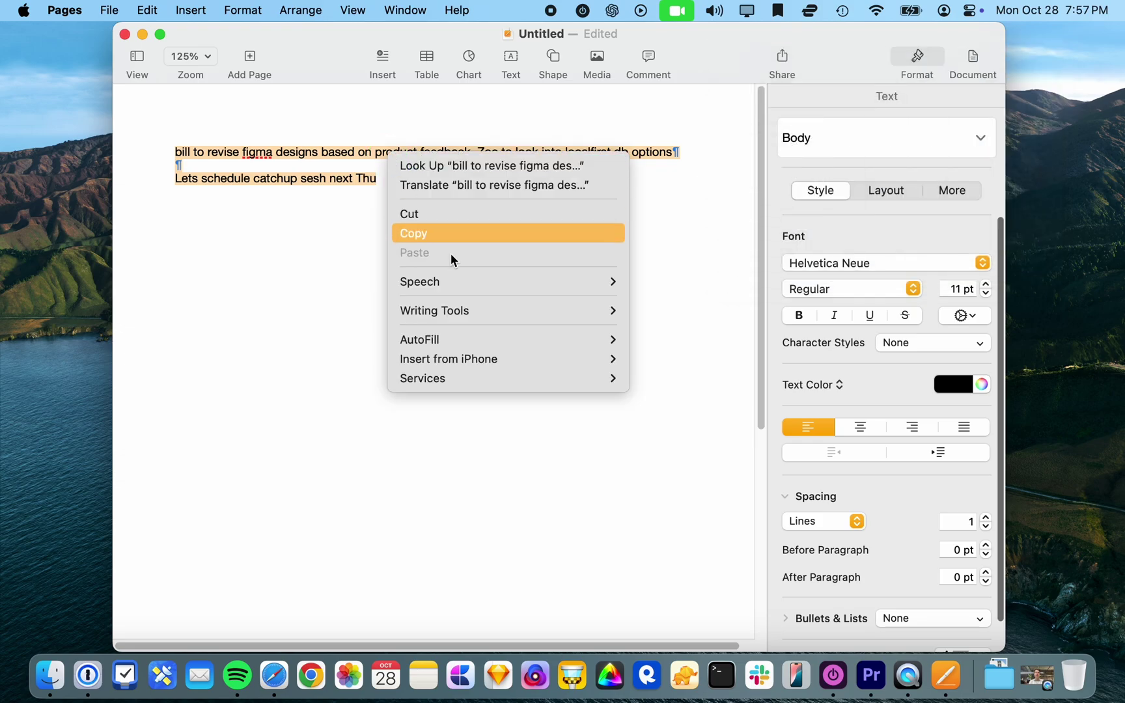
pyautogui.moveTo(456, 313)
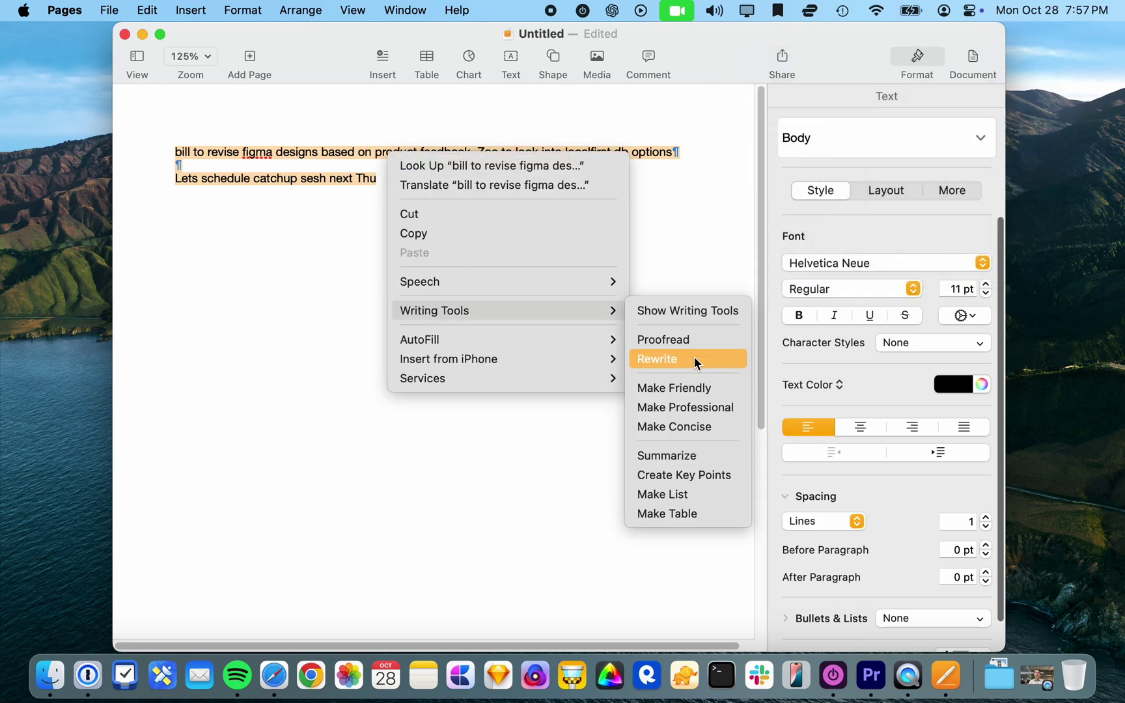
pyautogui.click(700, 415)
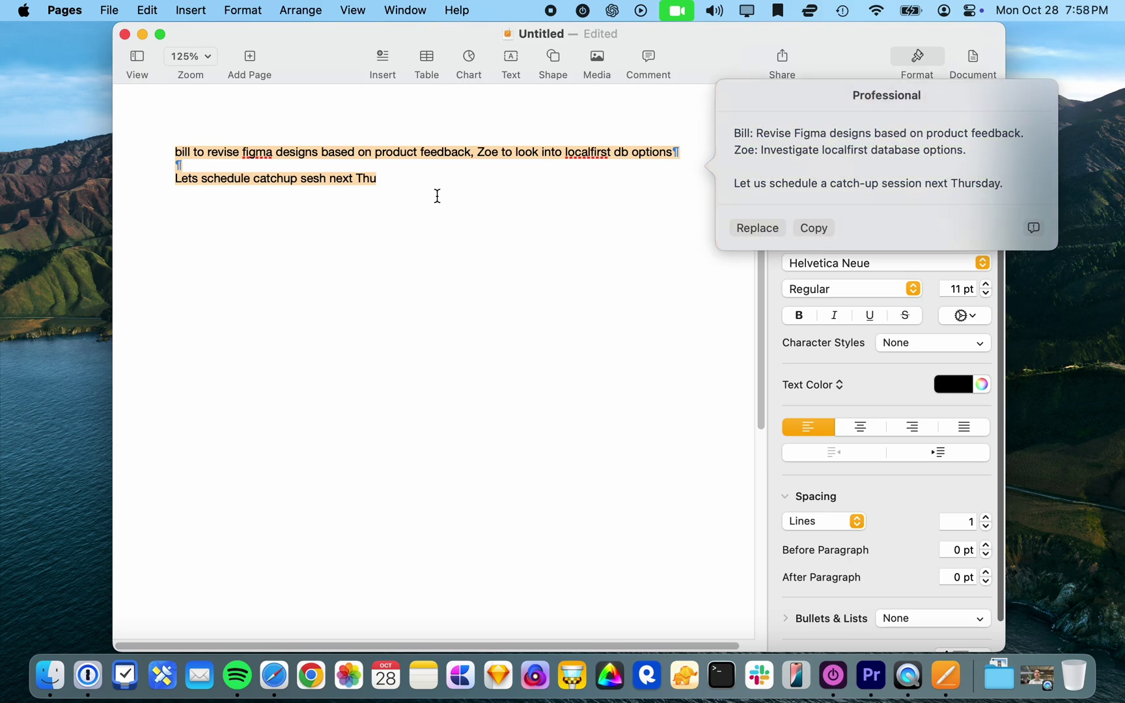
pyautogui.rightClick(404, 150)
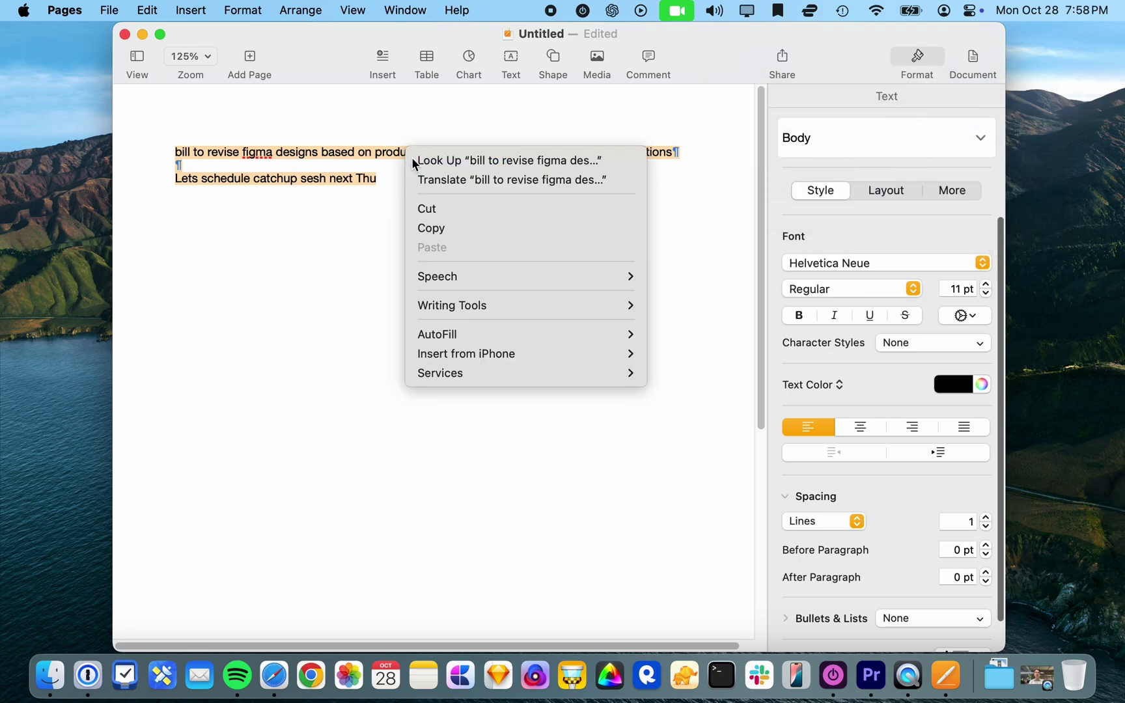
pyautogui.moveTo(474, 309)
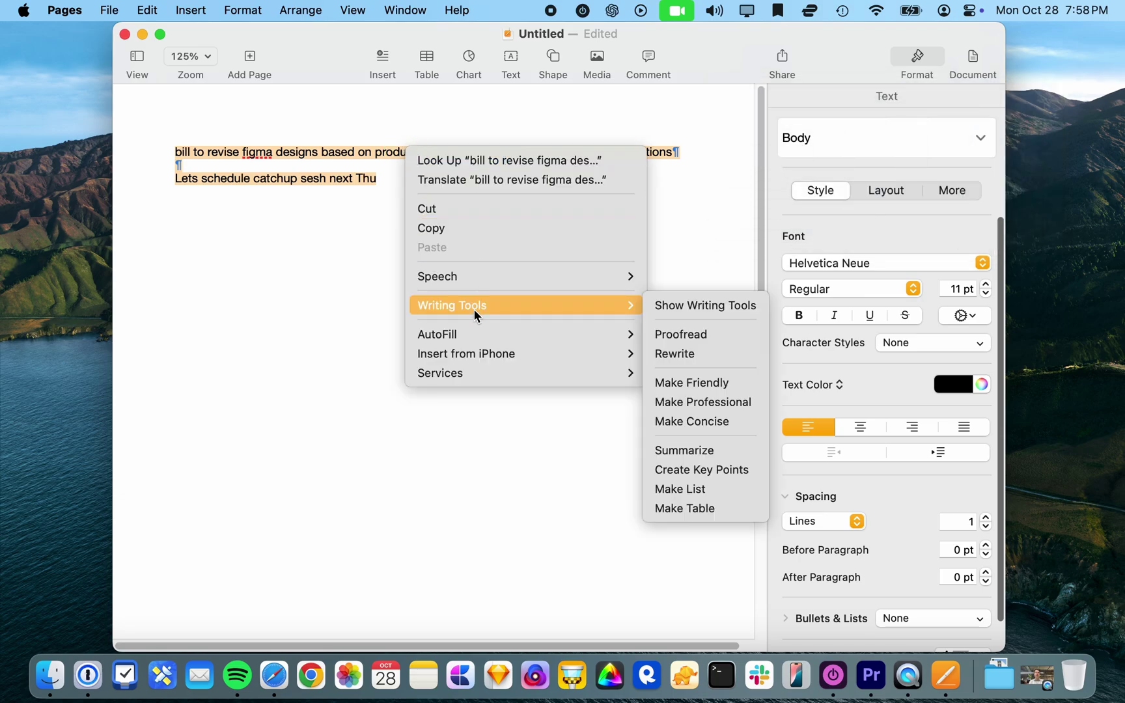
pyautogui.click(699, 423)
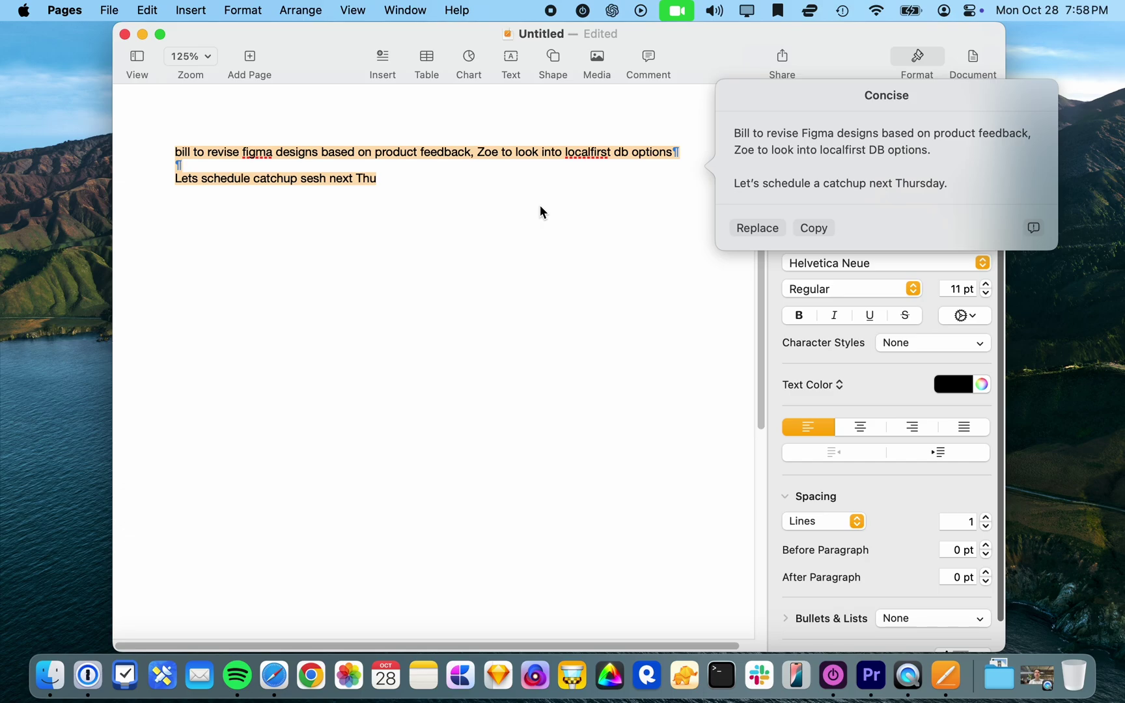
pyautogui.rightClick(313, 157)
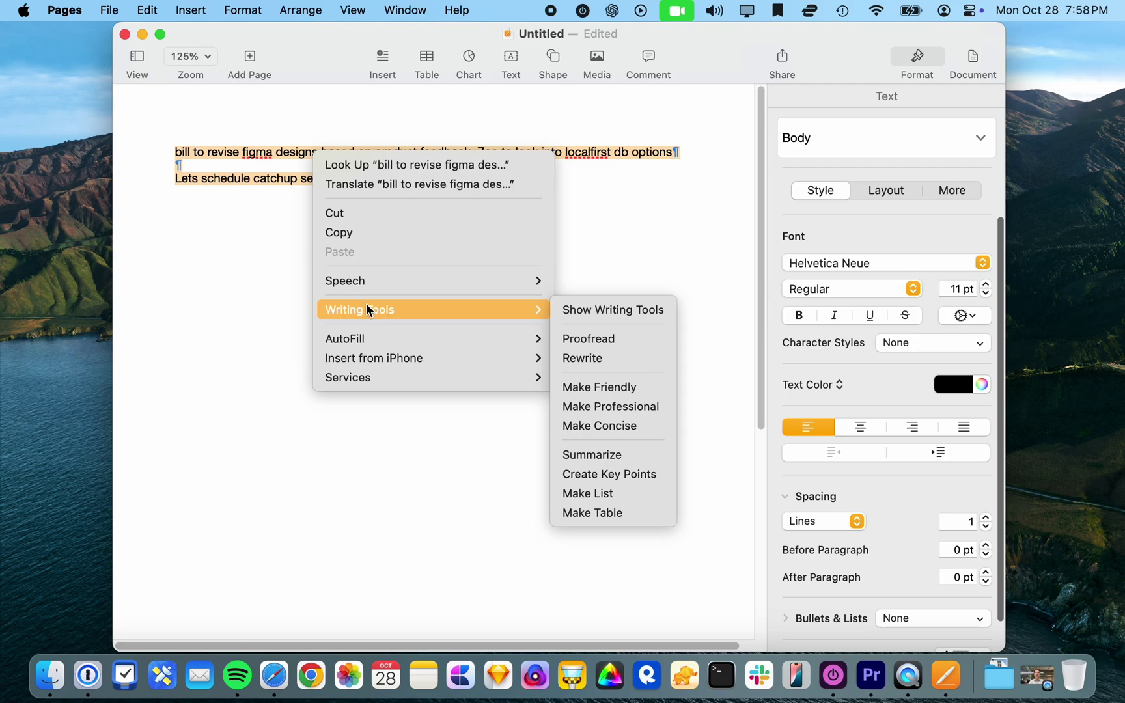
pyautogui.press('Escape')
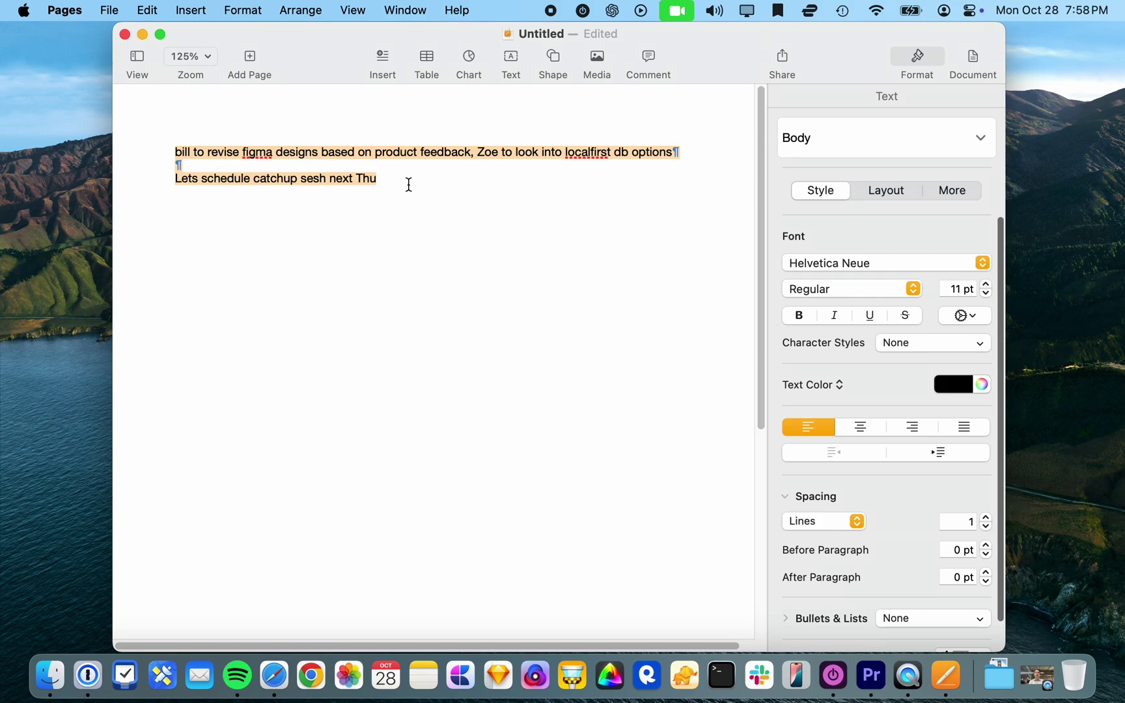
pyautogui.write('Lets try ')
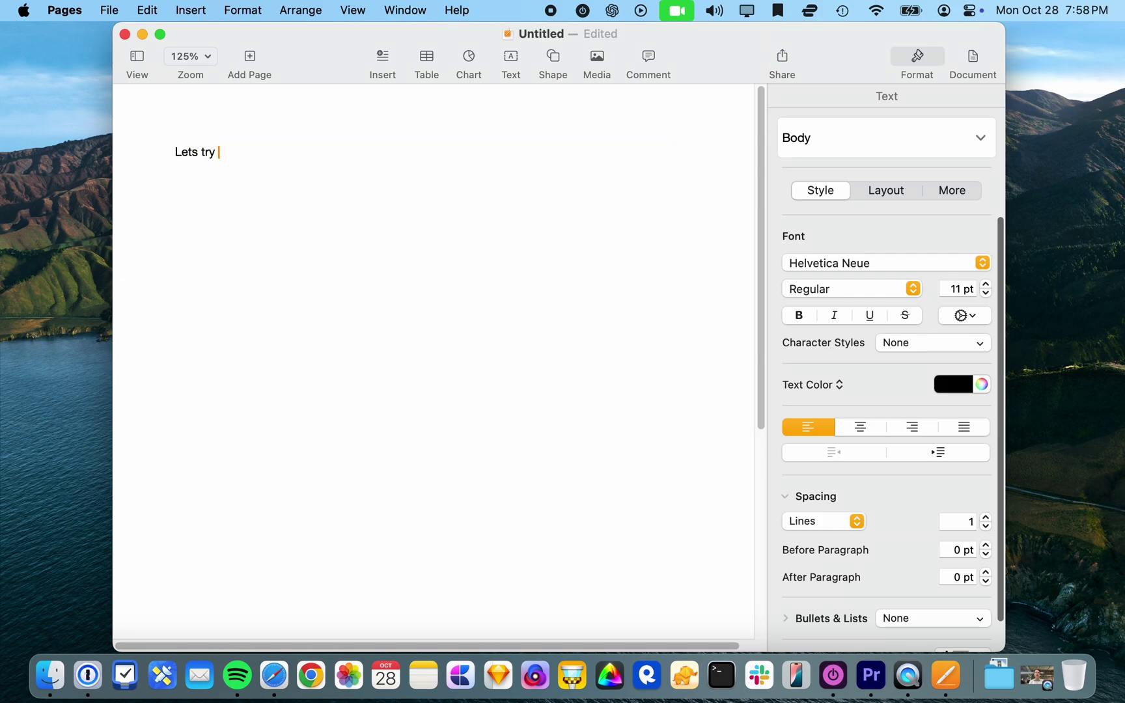
pyautogui.write('some different writing ')
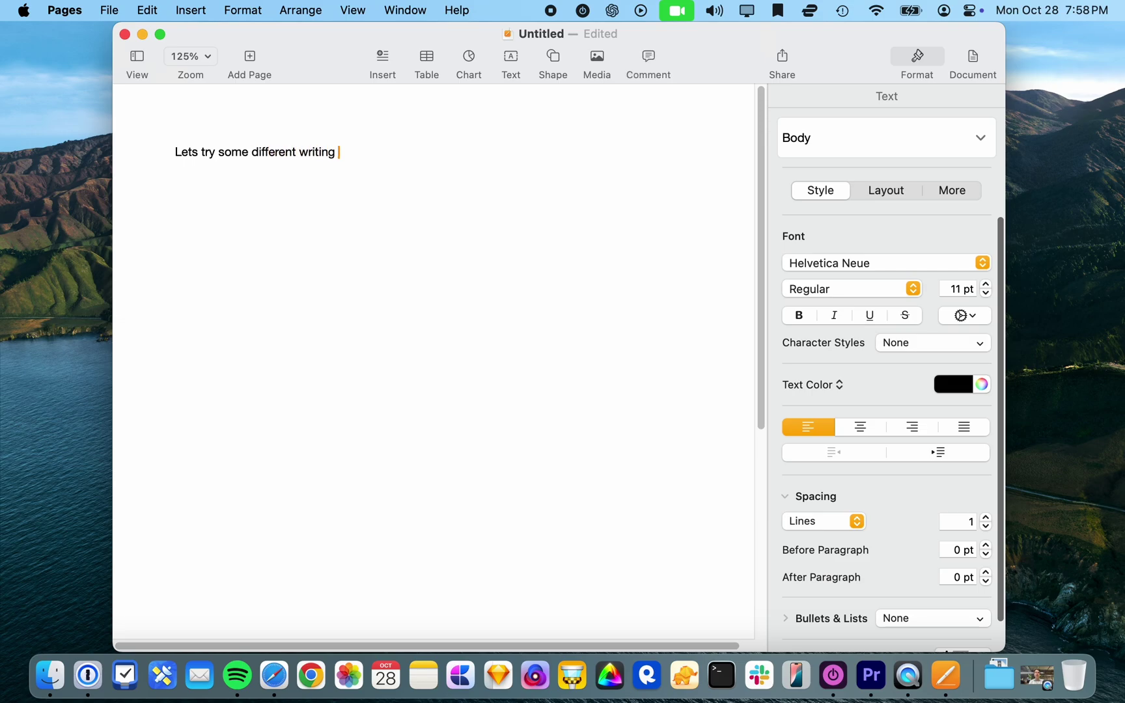
pyautogui.write('see what apple ')
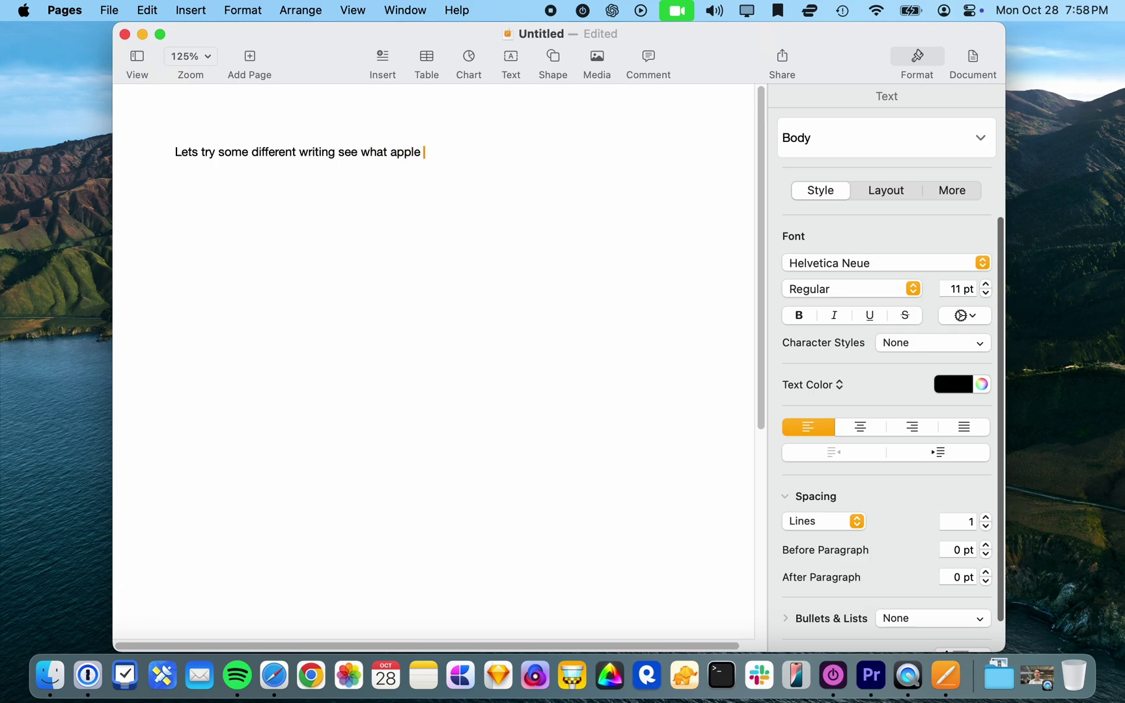
pyautogui.write('dawg has in store for us in')
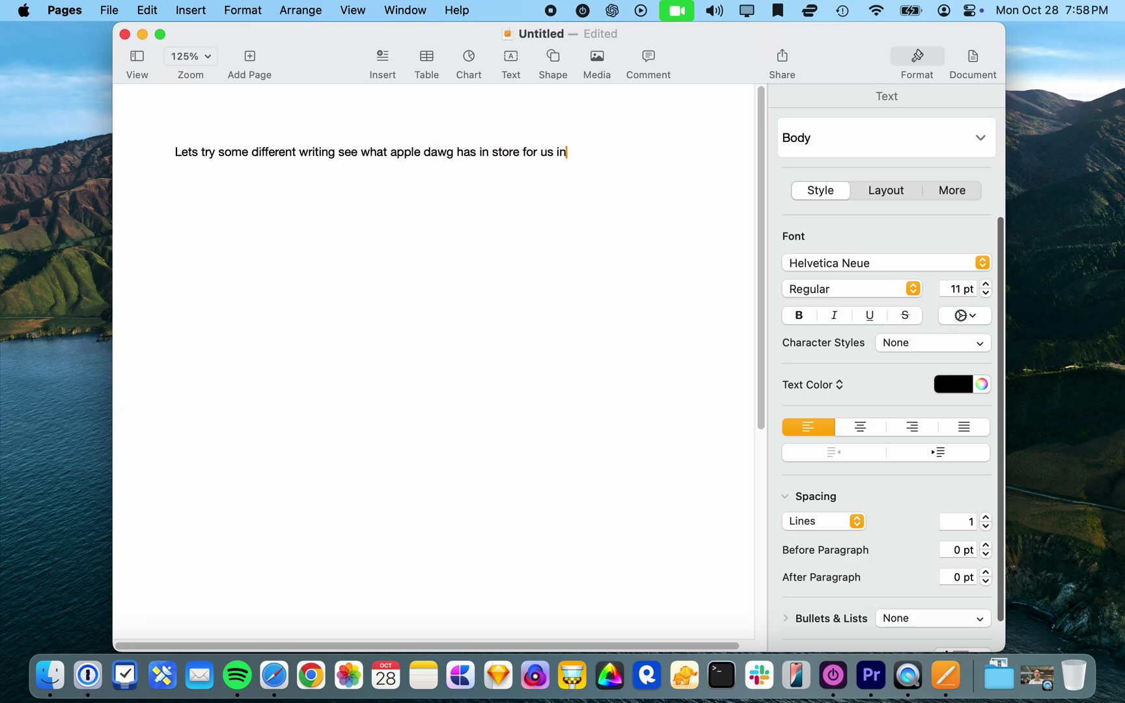
pyautogui.write(' the way of AI. So cool! ')
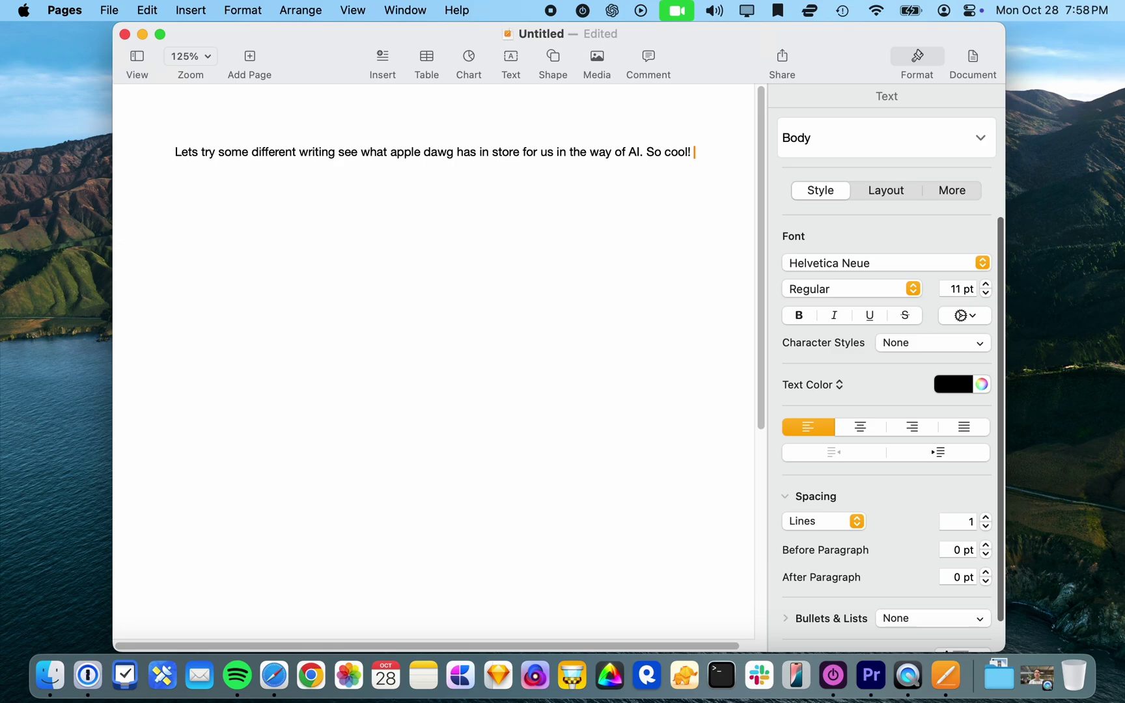
pyautogui.write("How's Dogecoin g")
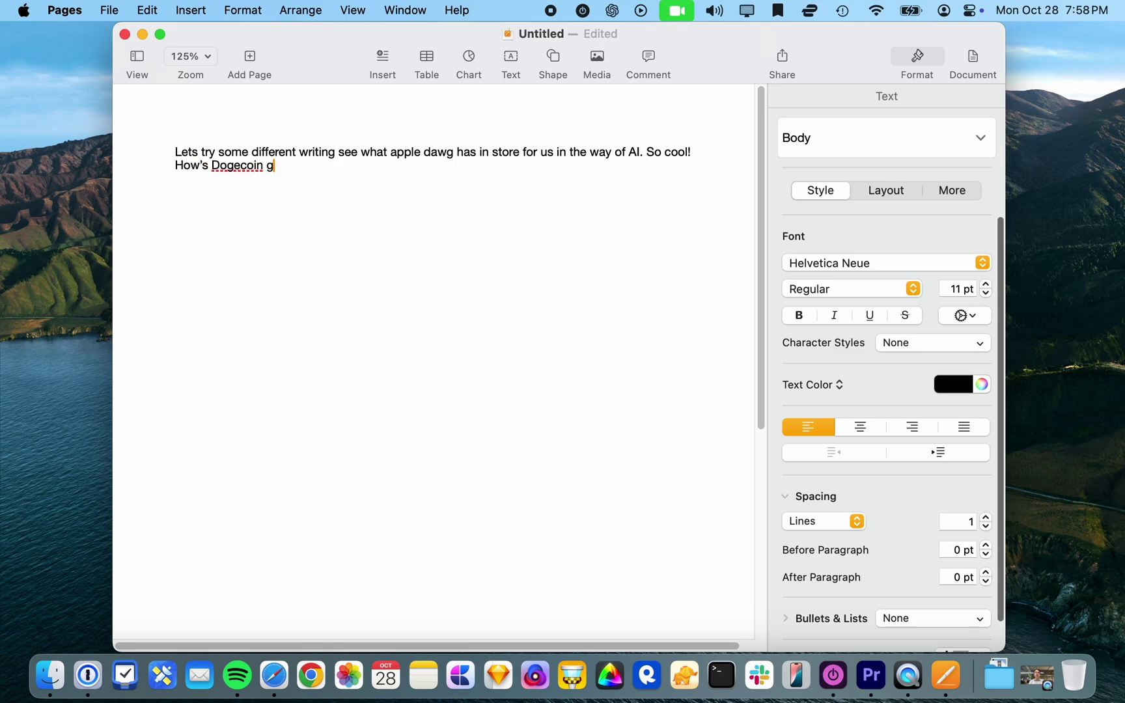
pyautogui.write('oing TO THE MOO')
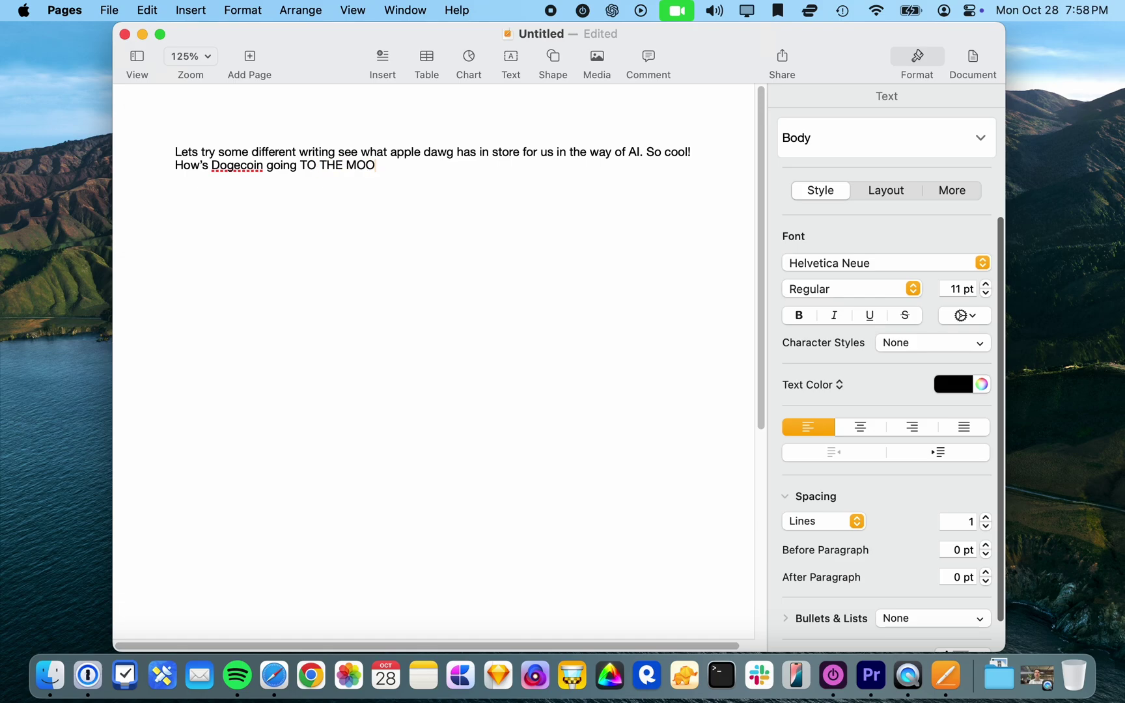
pyautogui.write('N!!!! Crypto is the ')
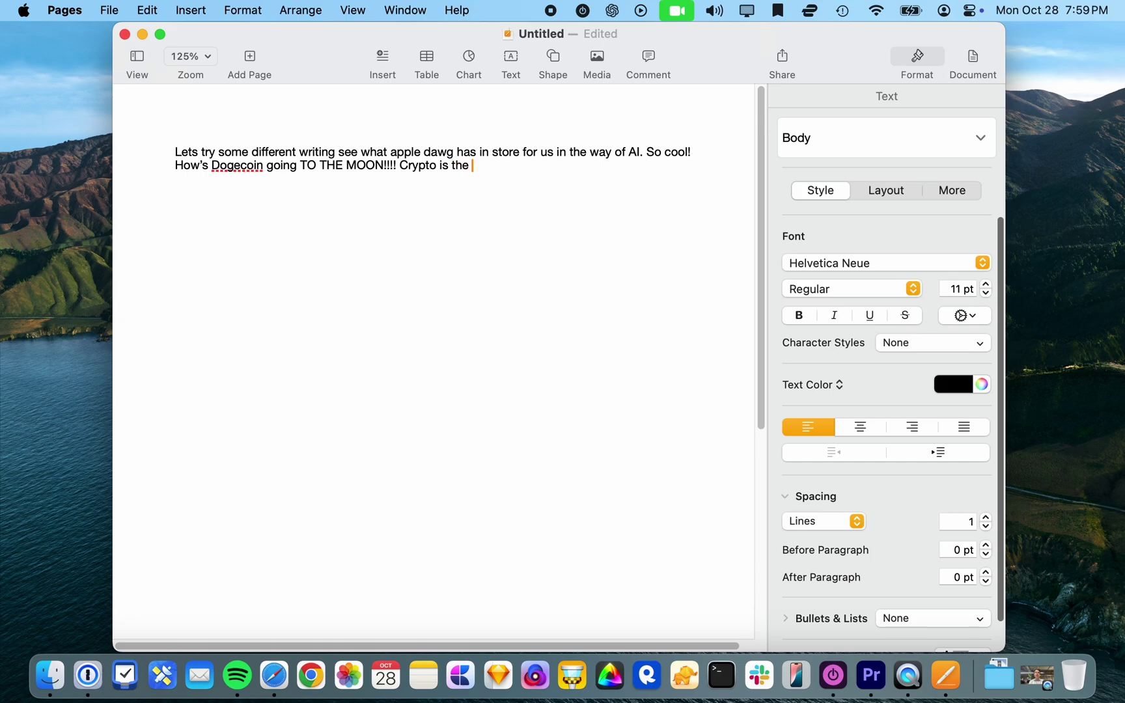
pyautogui.write('coolest shit every')
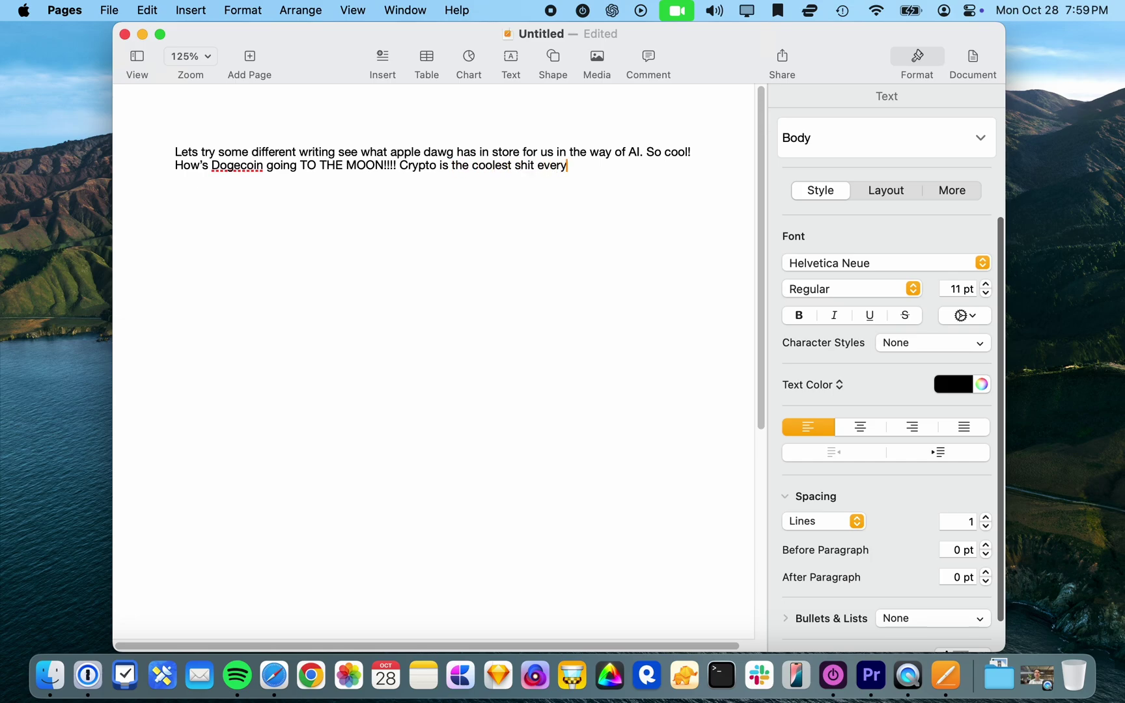
# End the paragraph's last word with a period and select both lines.
pyautogui.press('BackSpace')
pyautogui.write('.')
pyautogui.moveTo(577, 172); pyautogui.dragTo(158, 146)
# Request a Make Professional rewrite of the paragraph, continuing past the content warning.
pyautogui.rightClick(332, 158)
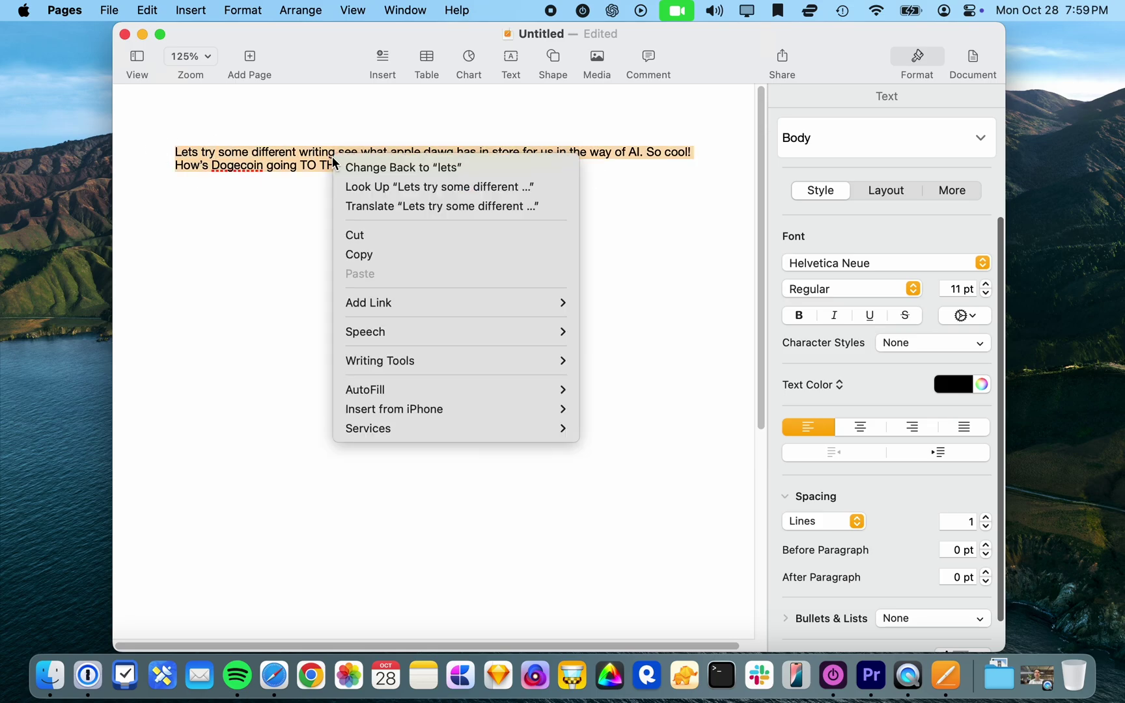
pyautogui.moveTo(422, 360)
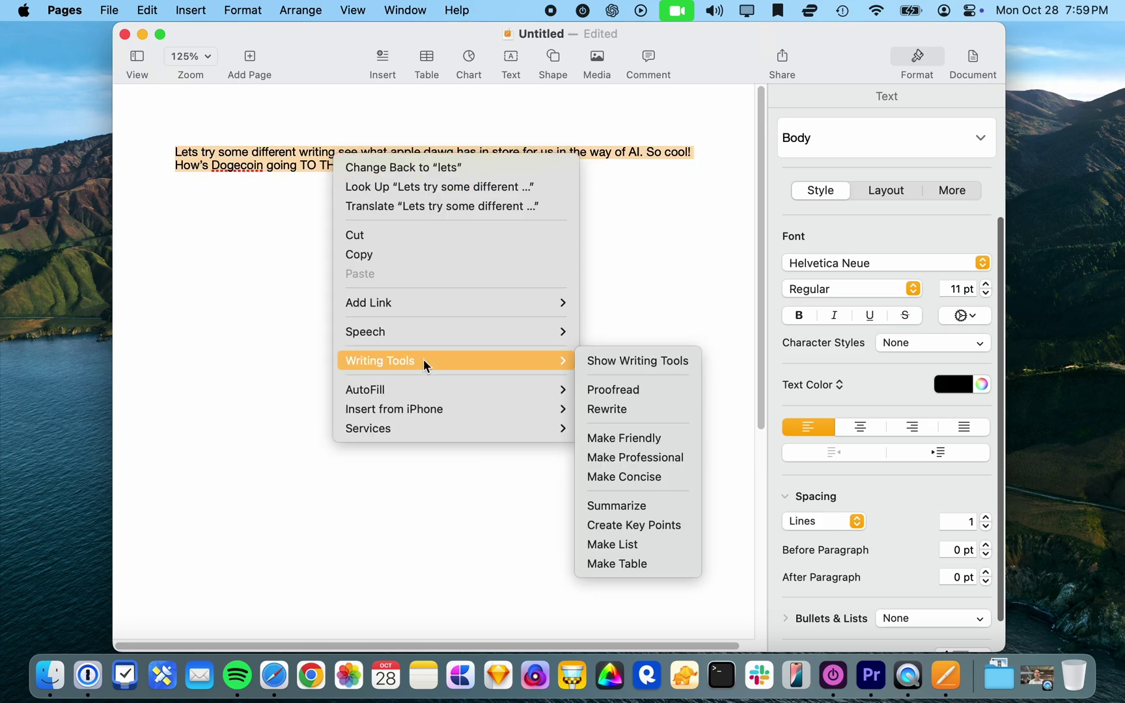
pyautogui.click(621, 456)
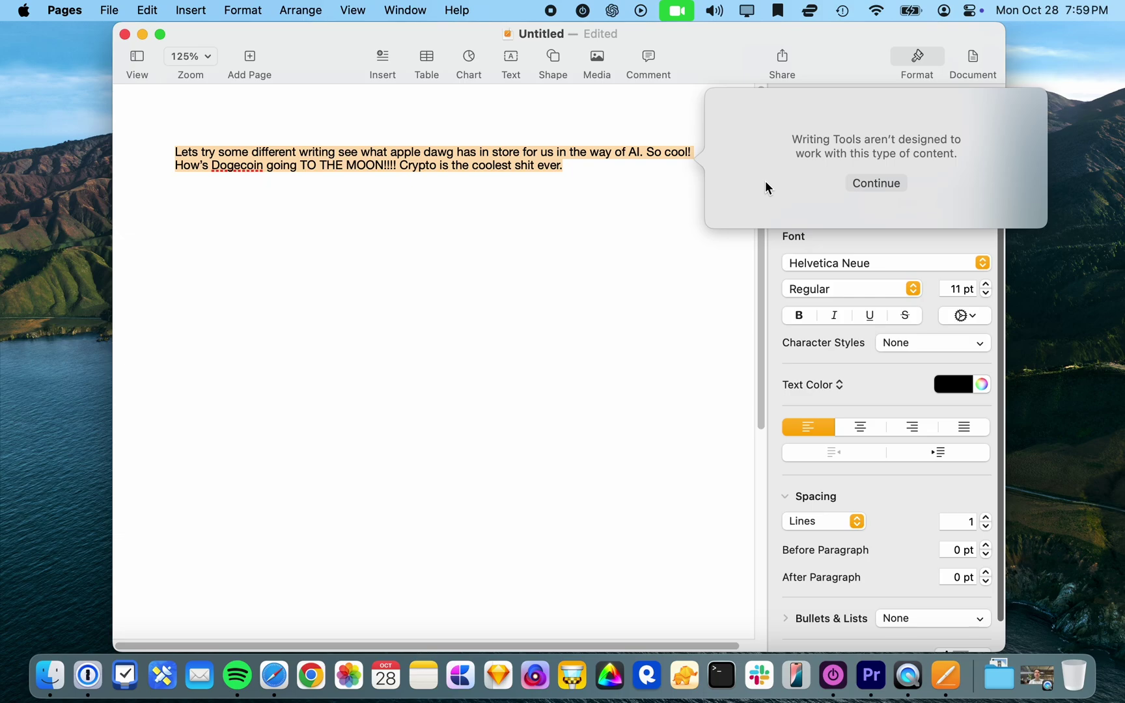
pyautogui.click(882, 185)
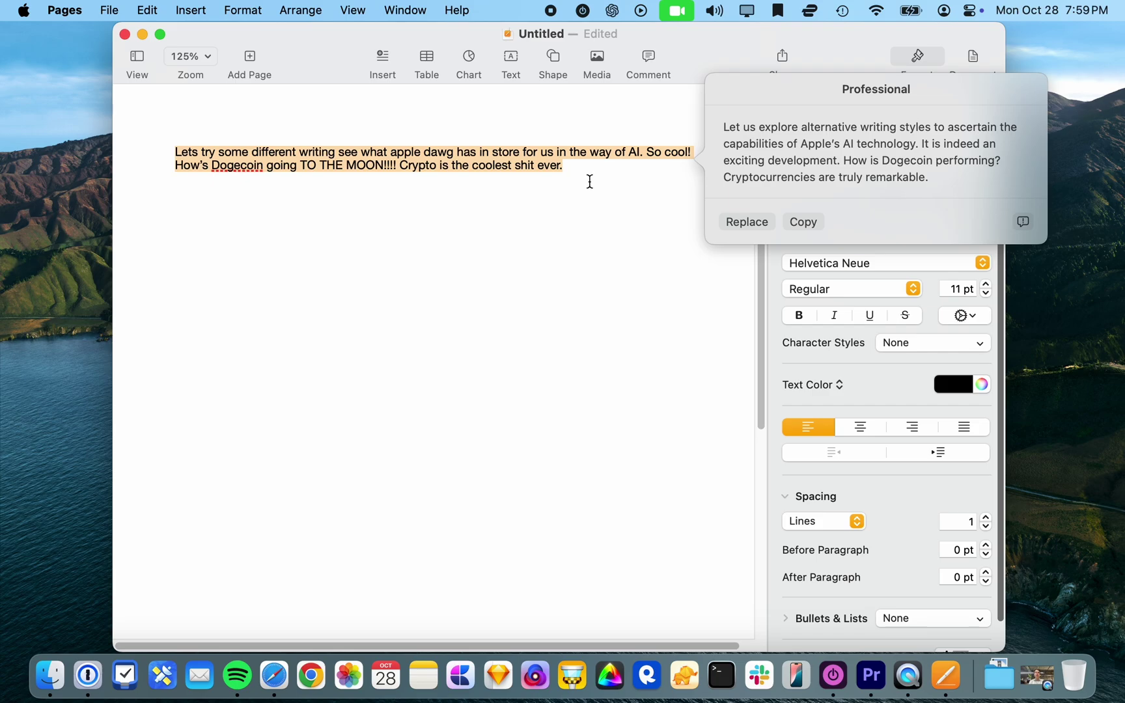
# Apply the Make Friendly rewrite to the paragraph, then undo it to restore the original.
pyautogui.rightClick(516, 157)
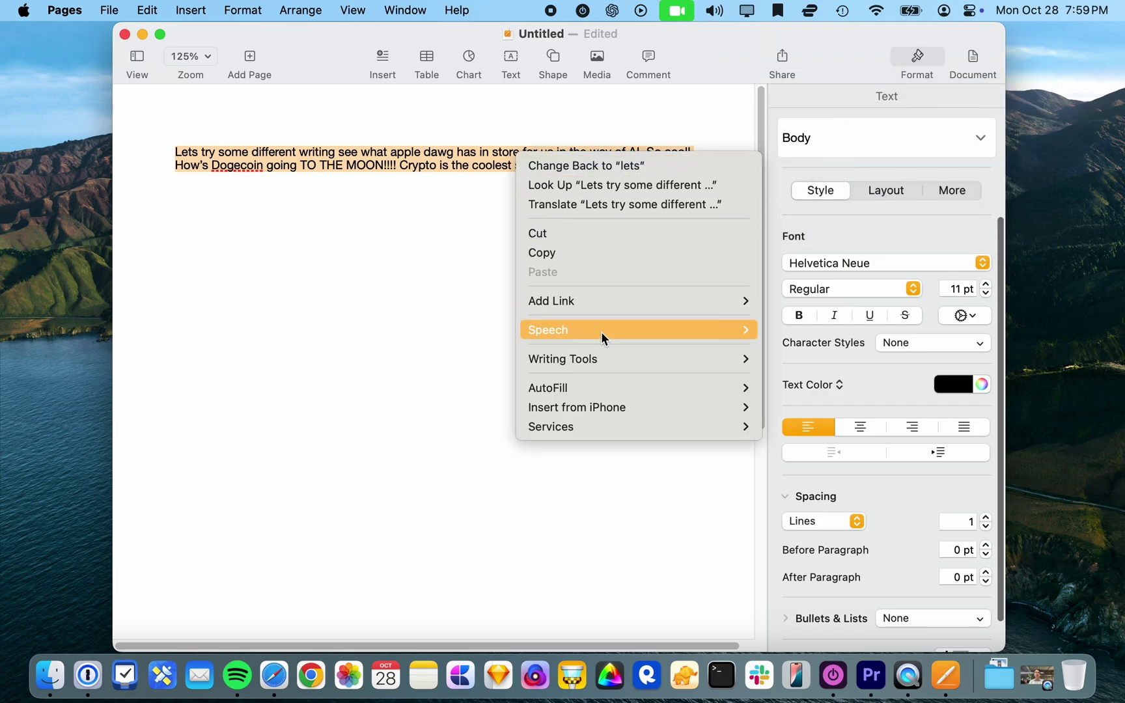
pyautogui.moveTo(601, 332)
pyautogui.moveTo(624, 365)
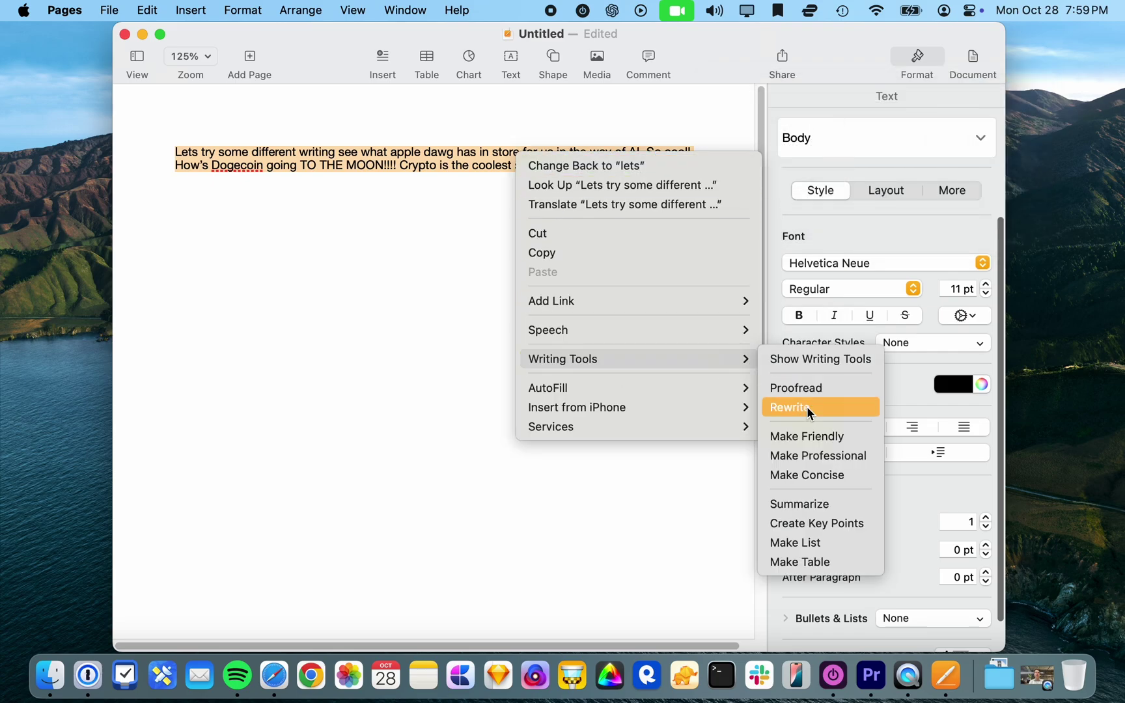
pyautogui.click(810, 436)
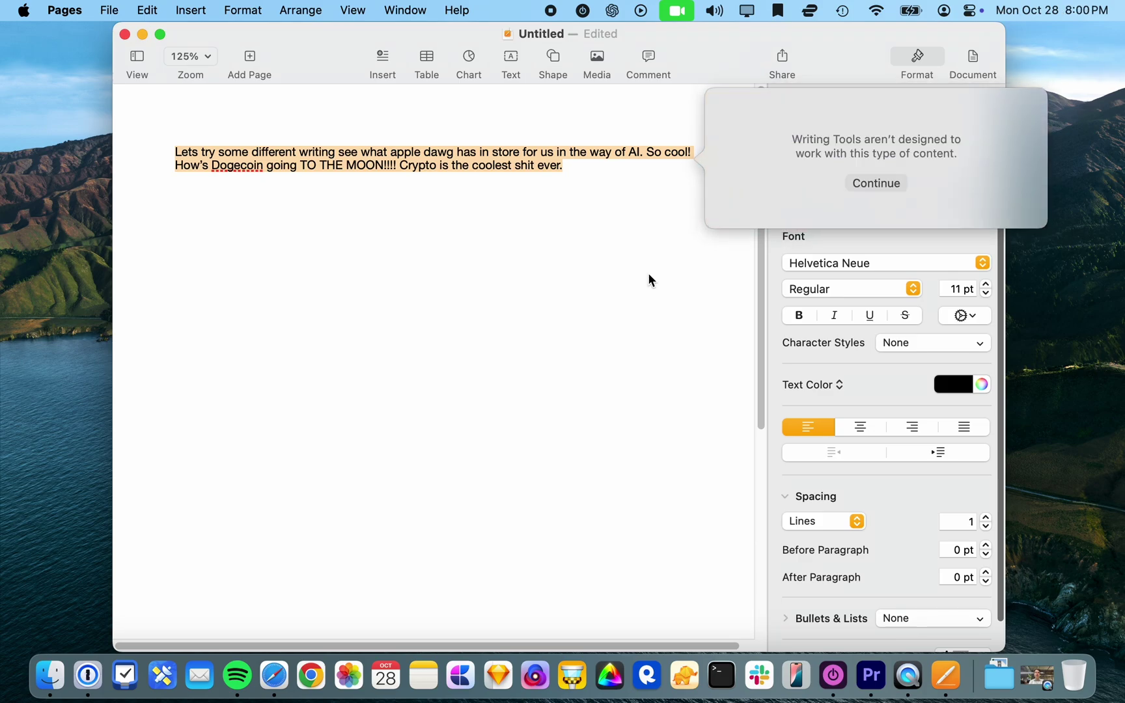
pyautogui.click(868, 185)
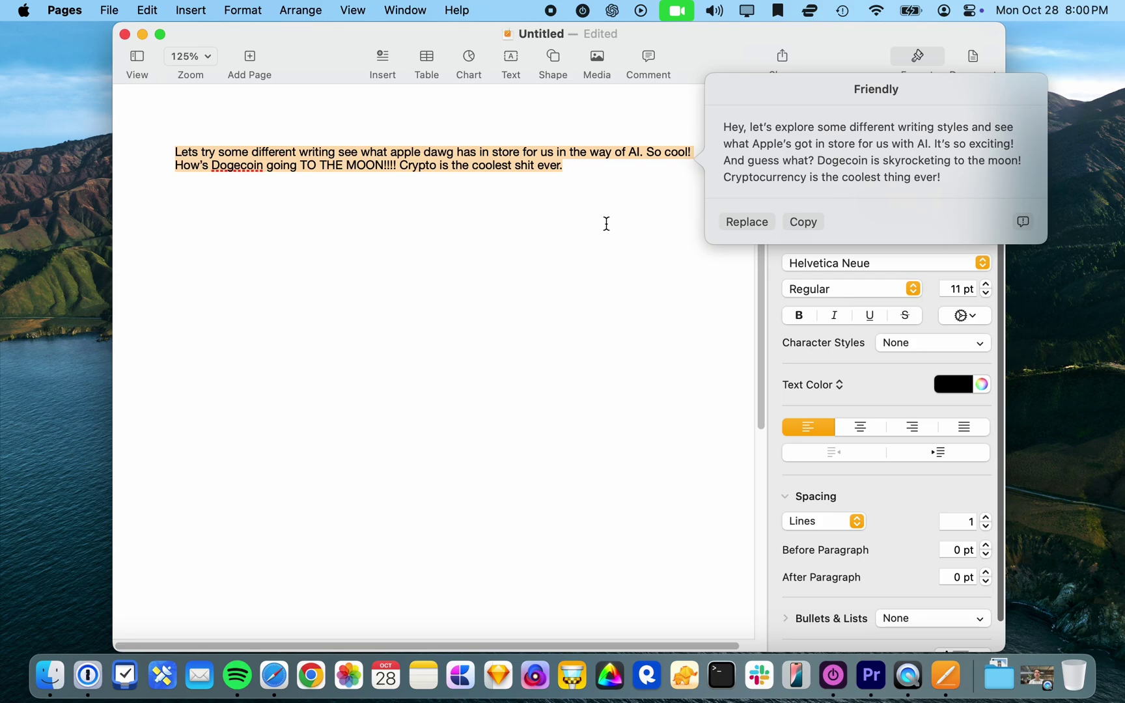
pyautogui.click(747, 222)
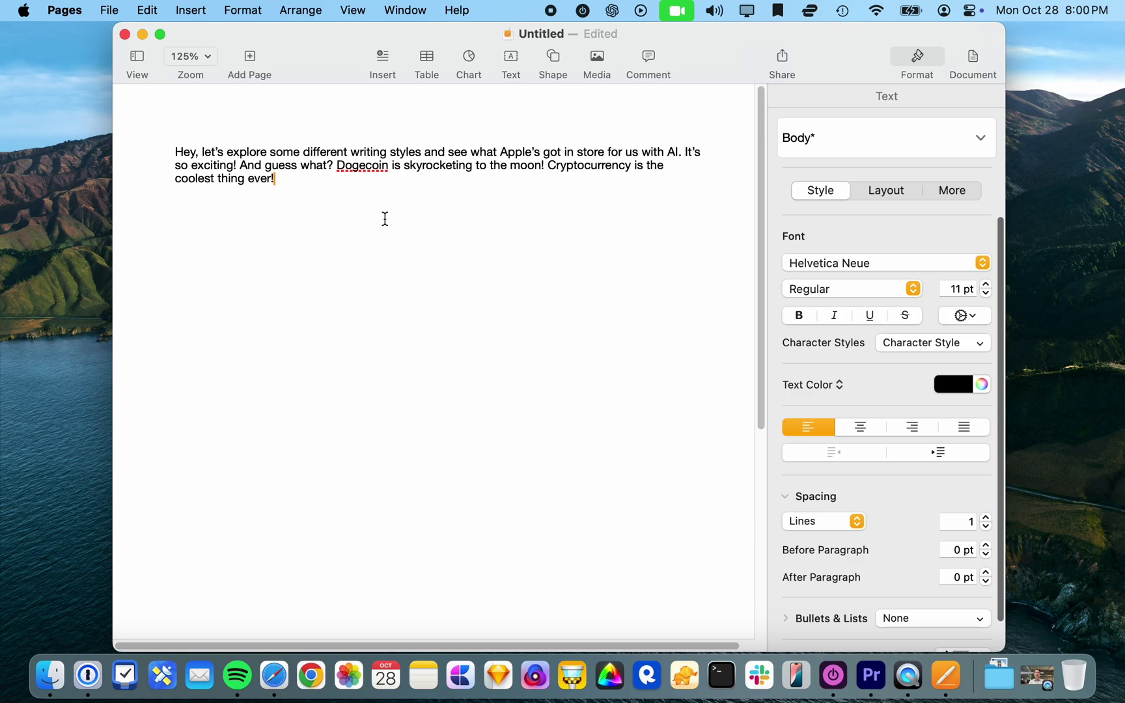
pyautogui.write('f')
pyautogui.press('super+z')
pyautogui.press('super+z')
pyautogui.rightClick(268, 165)
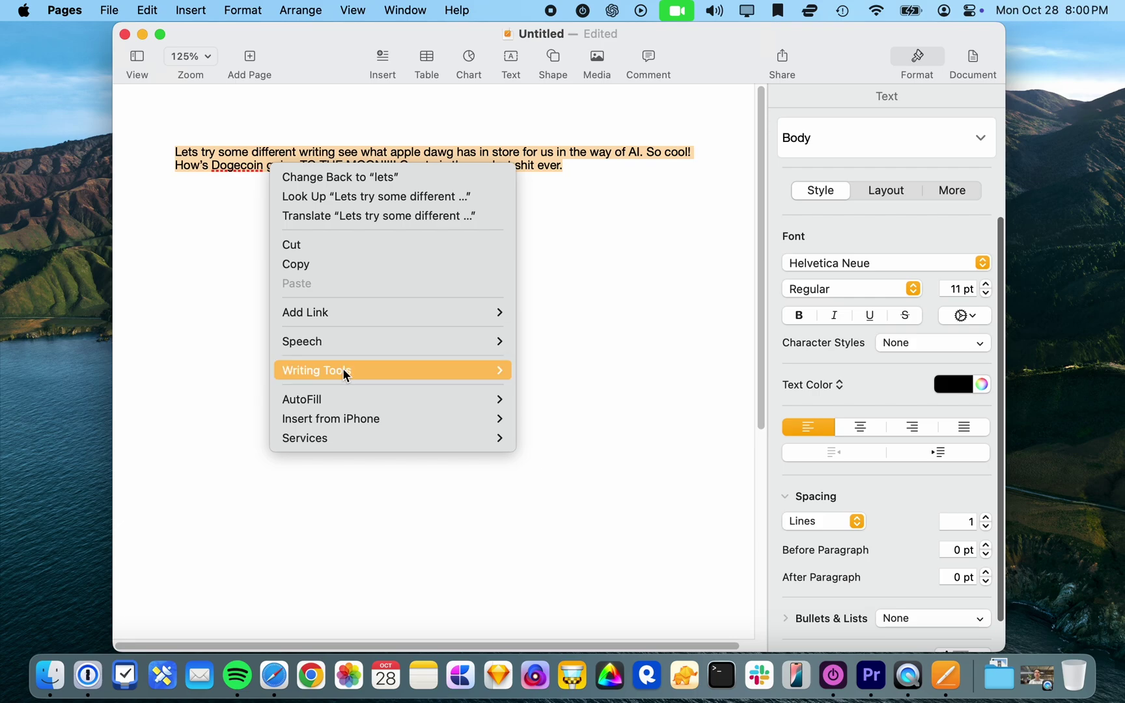
pyautogui.moveTo(344, 373)
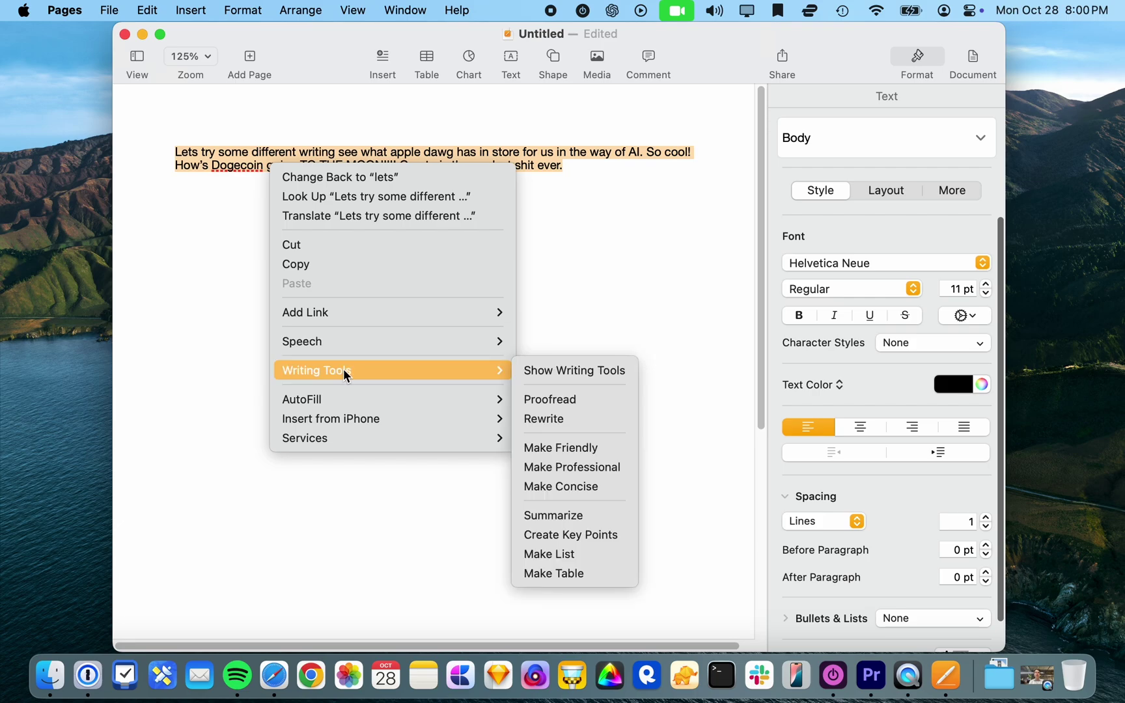
pyautogui.click(578, 486)
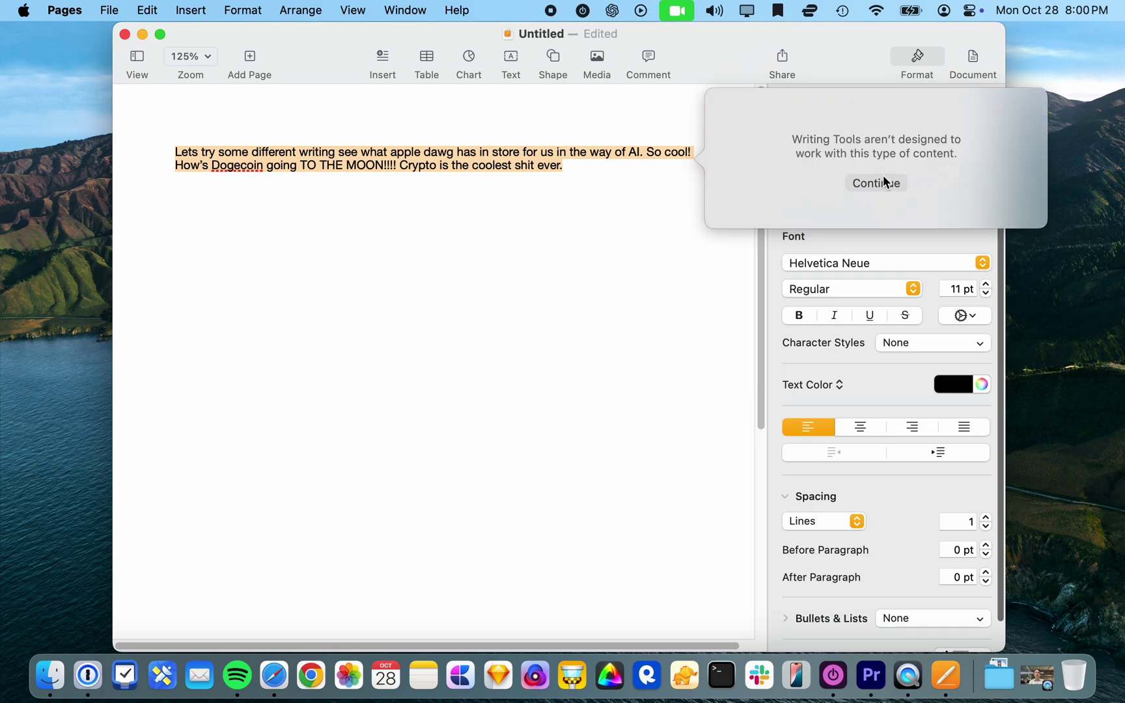
pyautogui.click(885, 182)
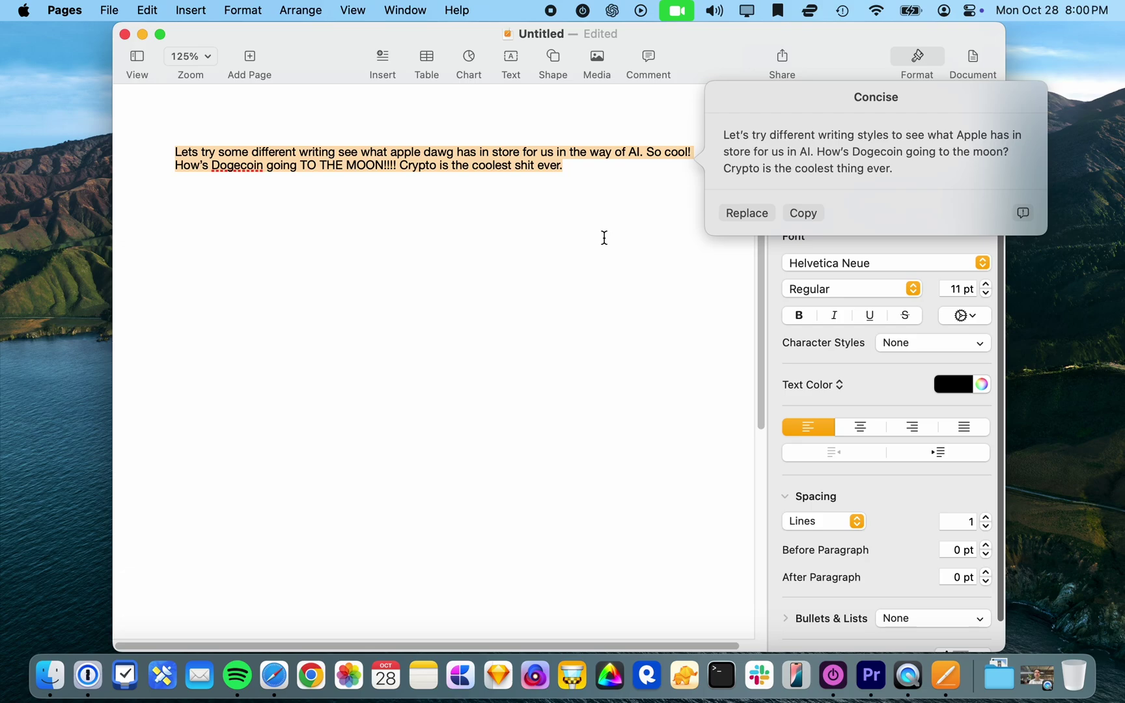
pyautogui.click(660, 187)
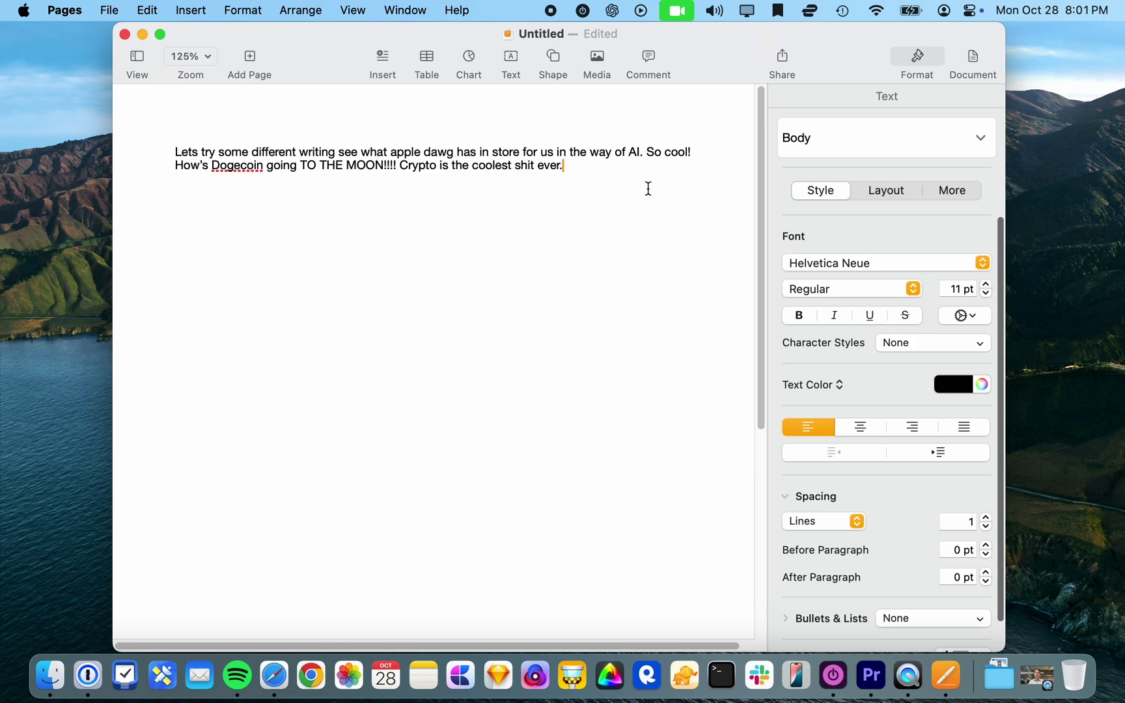
# Hide Pages, dismiss the Continuity Camera battery alert, and review the stacked Mail notifications before closing.
pyautogui.press('super+h')
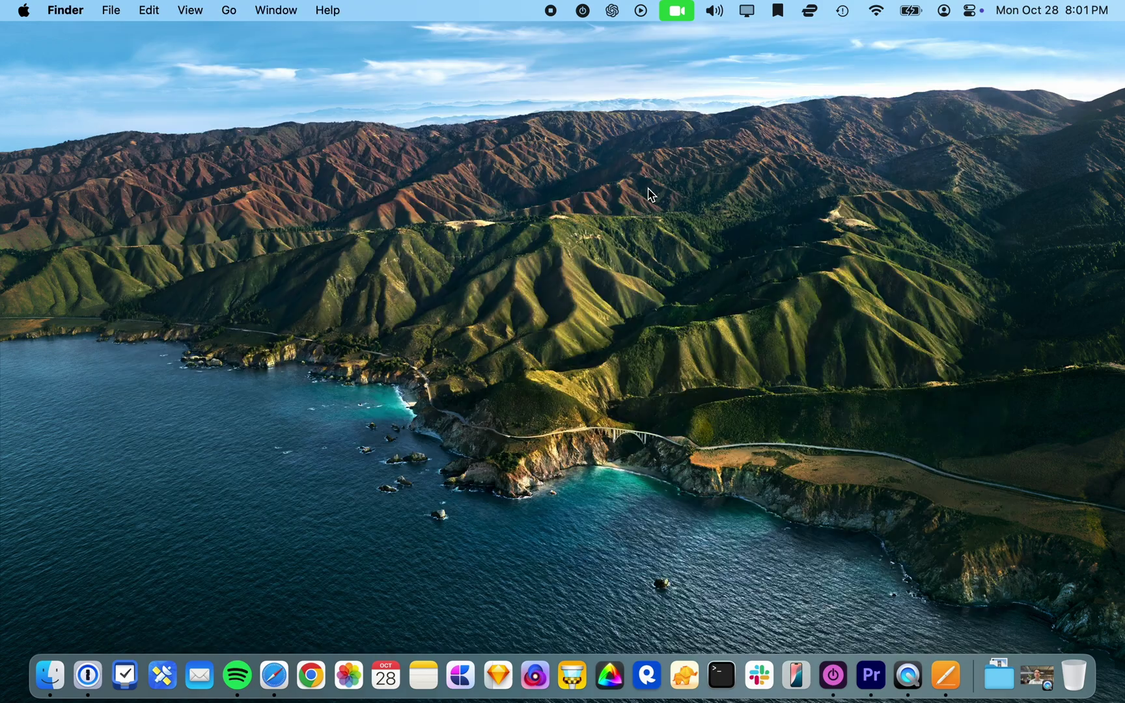
pyautogui.click(1031, 11)
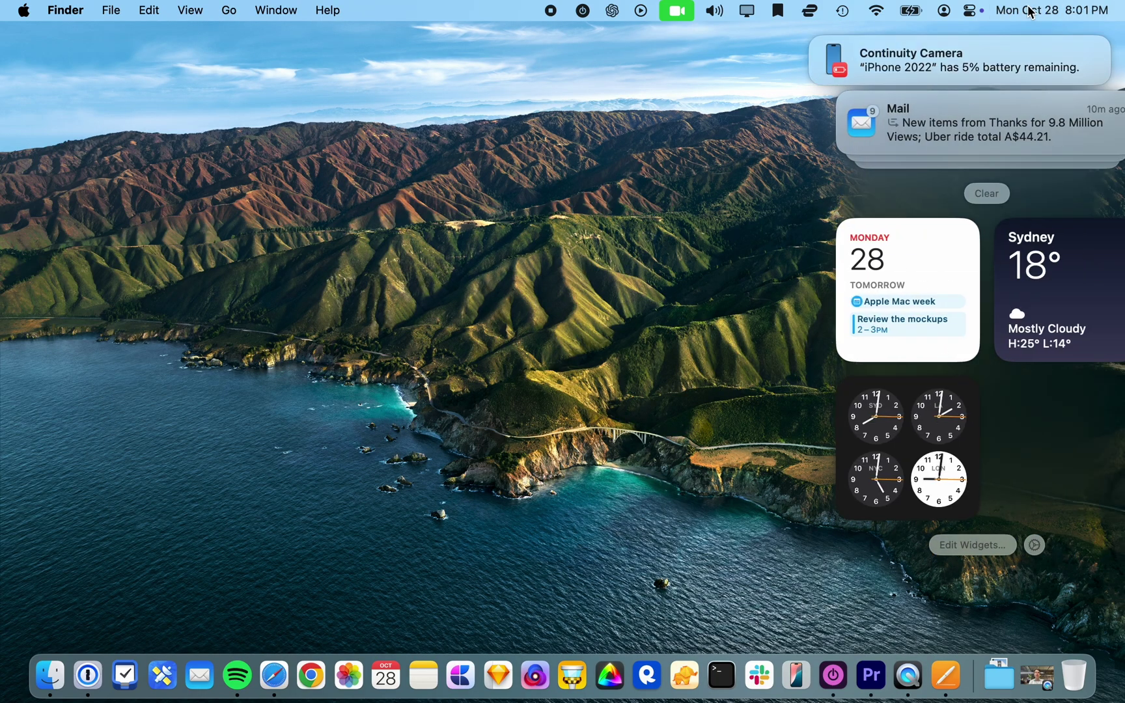
pyautogui.click(815, 43)
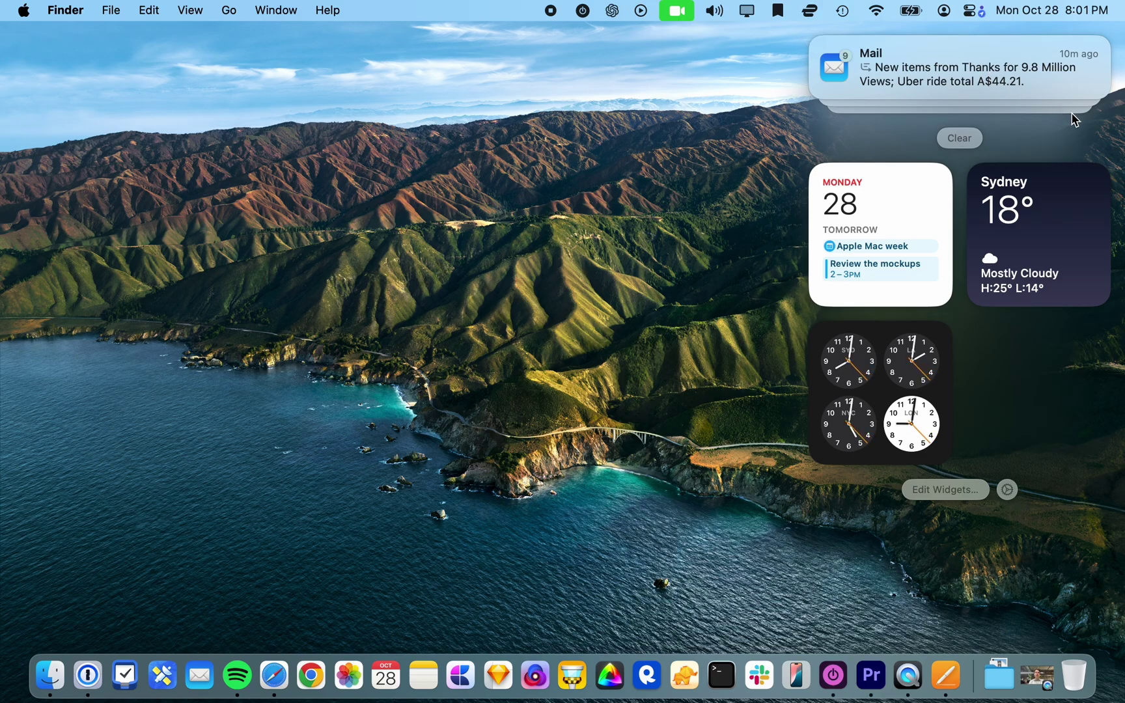
pyautogui.click(971, 70)
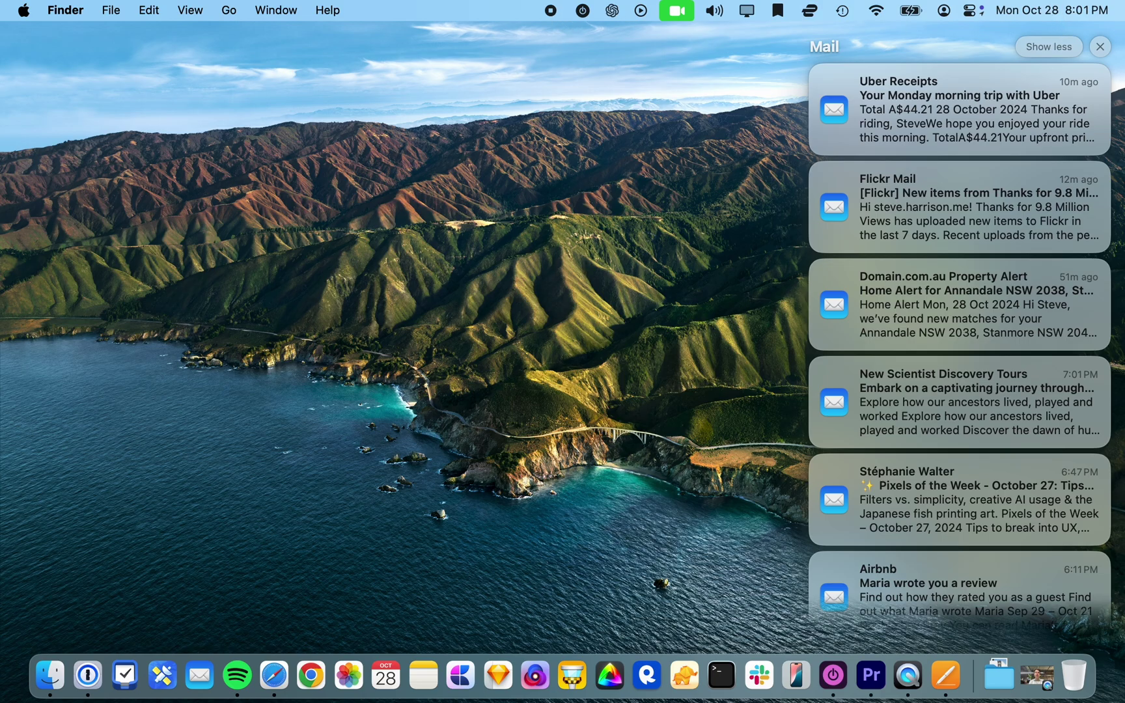
pyautogui.click(1050, 8)
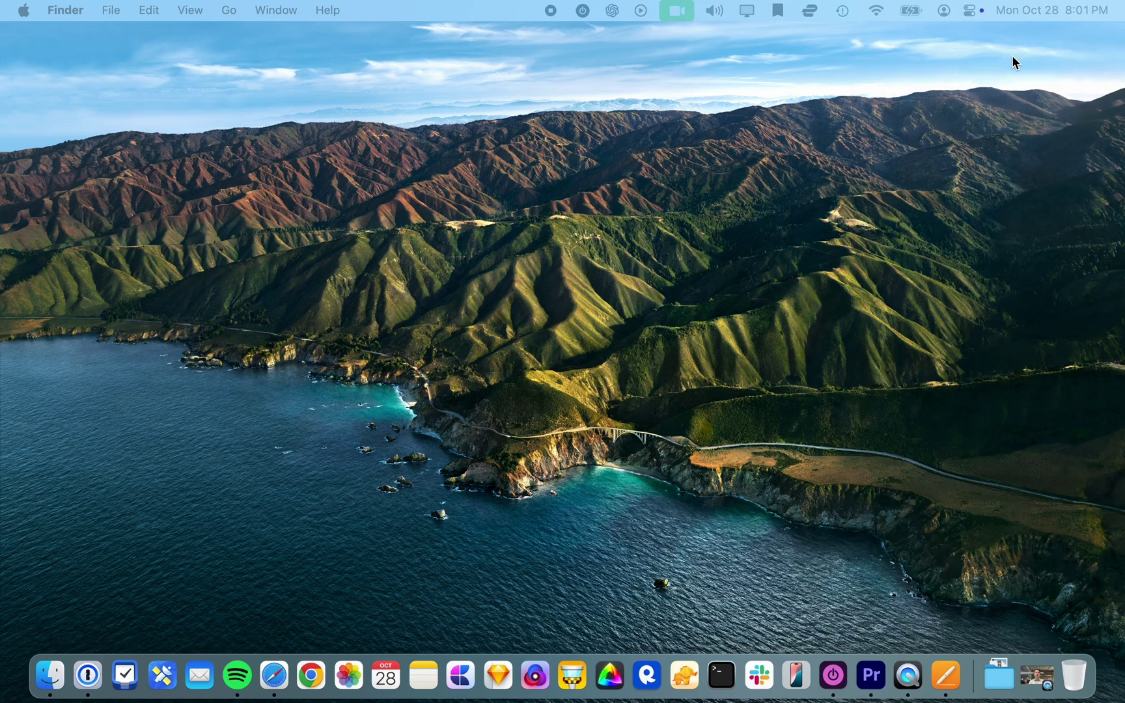